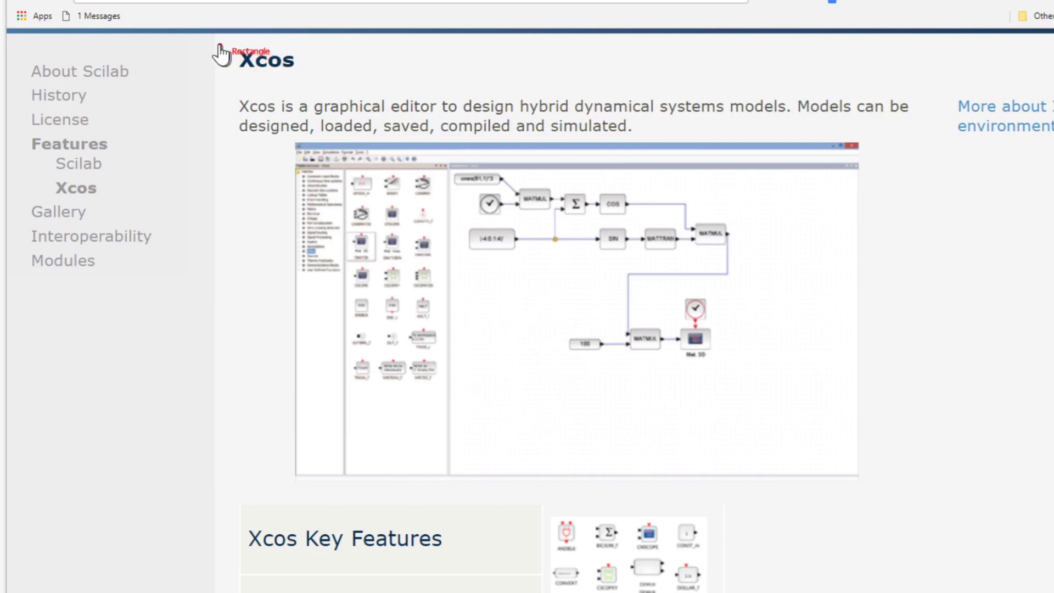
# Step: Browse several palette categories, then run xcos at the console to open an empty diagram
pyautogui.moveTo(210, 40)
pyautogui.mouseDown()
pyautogui.moveTo(337, 67)
pyautogui.moveTo(348, 80)
pyautogui.mouseUp()
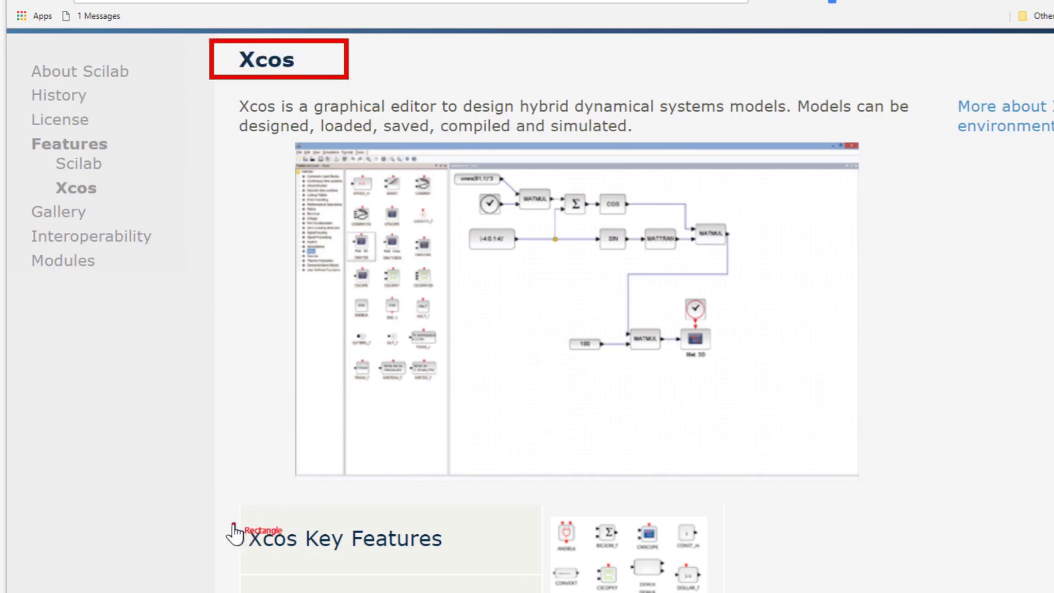
pyautogui.moveTo(225, 519)
pyautogui.mouseDown()
pyautogui.moveTo(423, 542)
pyautogui.moveTo(471, 571)
pyautogui.mouseUp()
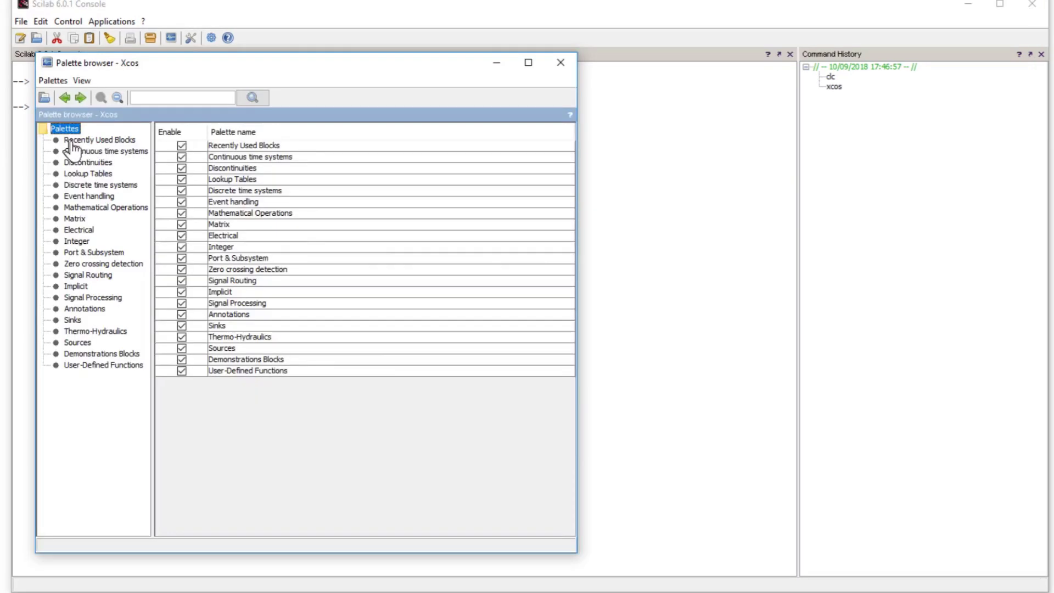
pyautogui.click(86, 150)
pyautogui.click(84, 163)
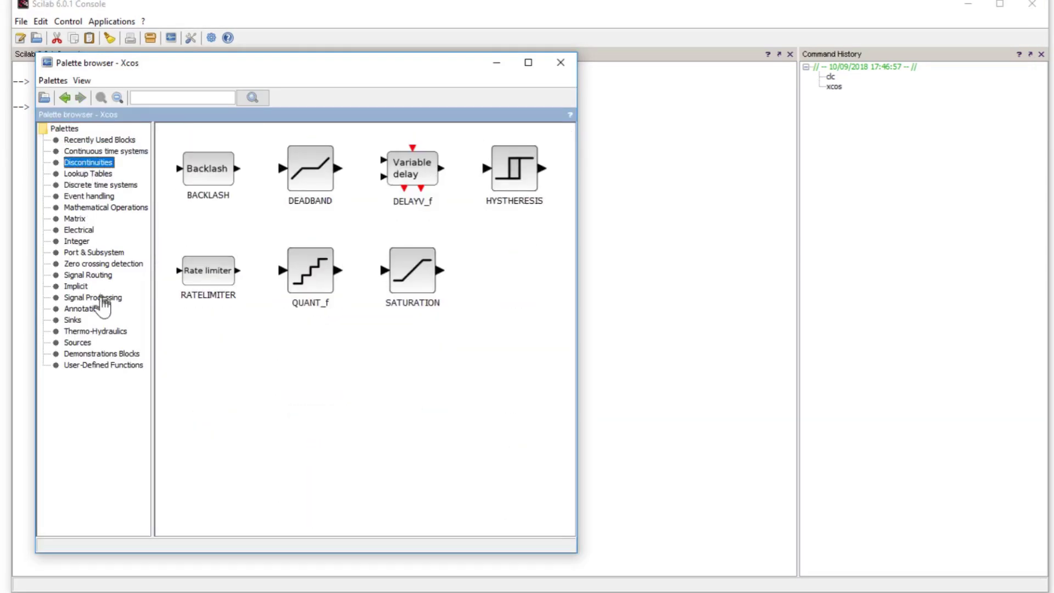
pyautogui.click(74, 320)
pyautogui.click(79, 343)
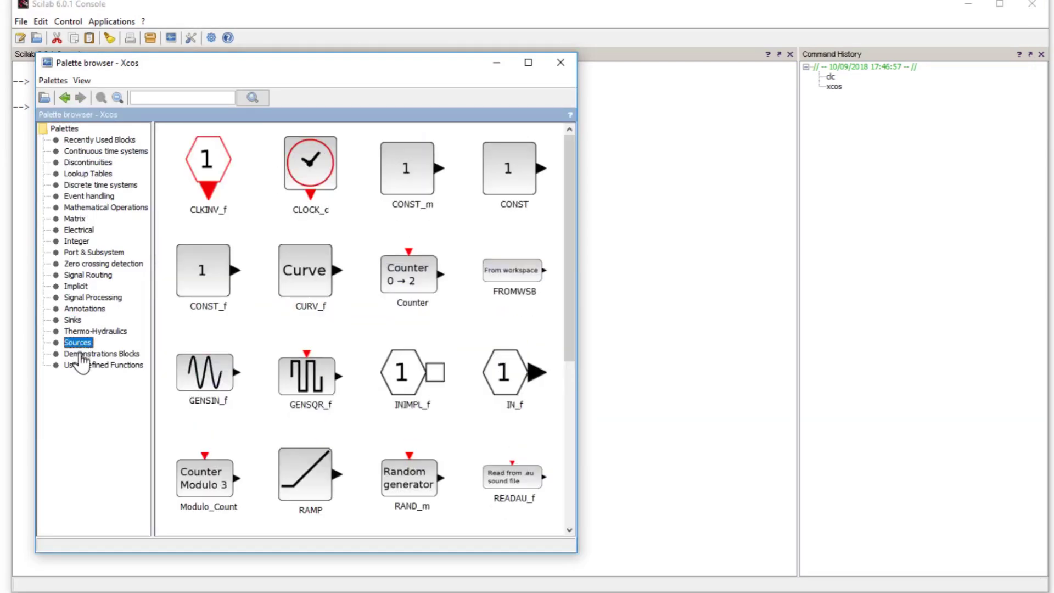
pyautogui.click(80, 355)
pyautogui.click(82, 368)
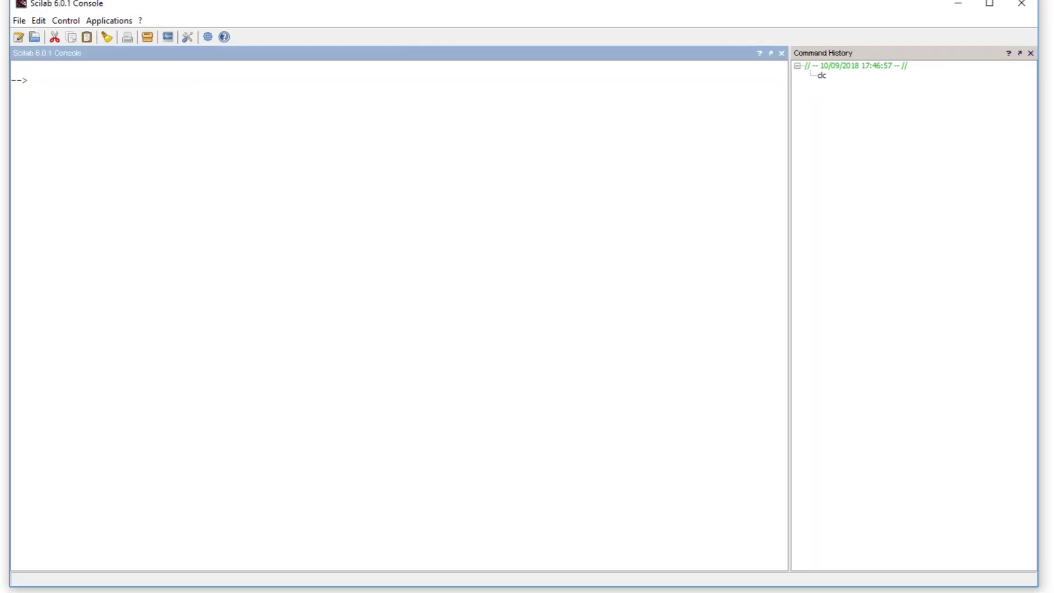
pyautogui.write('xcos')
pyautogui.press('Return')
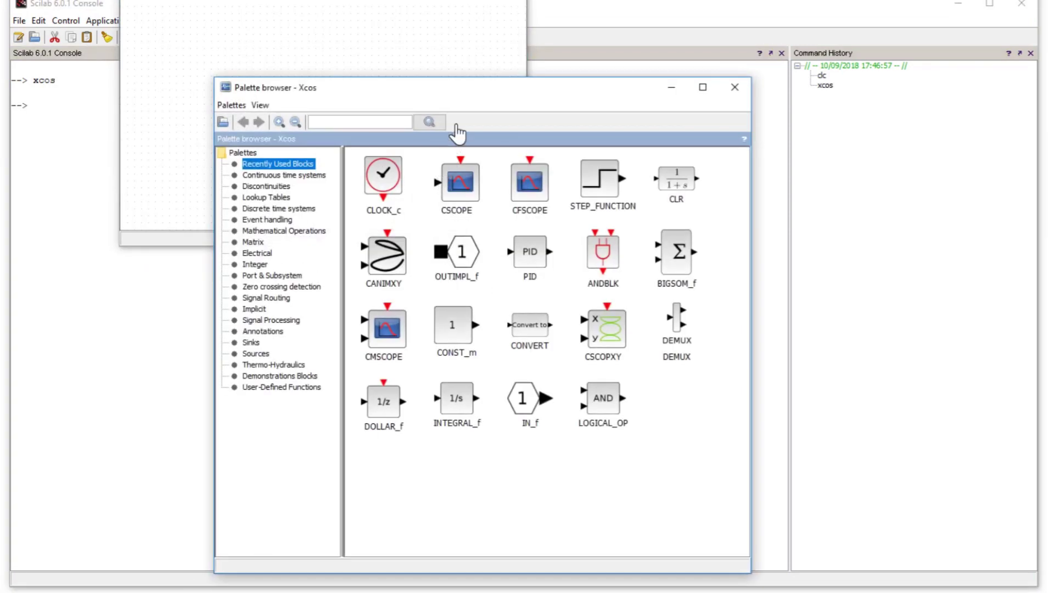
# Step: Move the Palette browser to the upper left and the Untitled diagram window to the upper right
pyautogui.moveTo(505, 101); pyautogui.dragTo(394, 72)
pyautogui.moveTo(384, 3); pyautogui.dragTo(908, 159)
pyautogui.moveTo(484, 71); pyautogui.dragTo(412, 73)
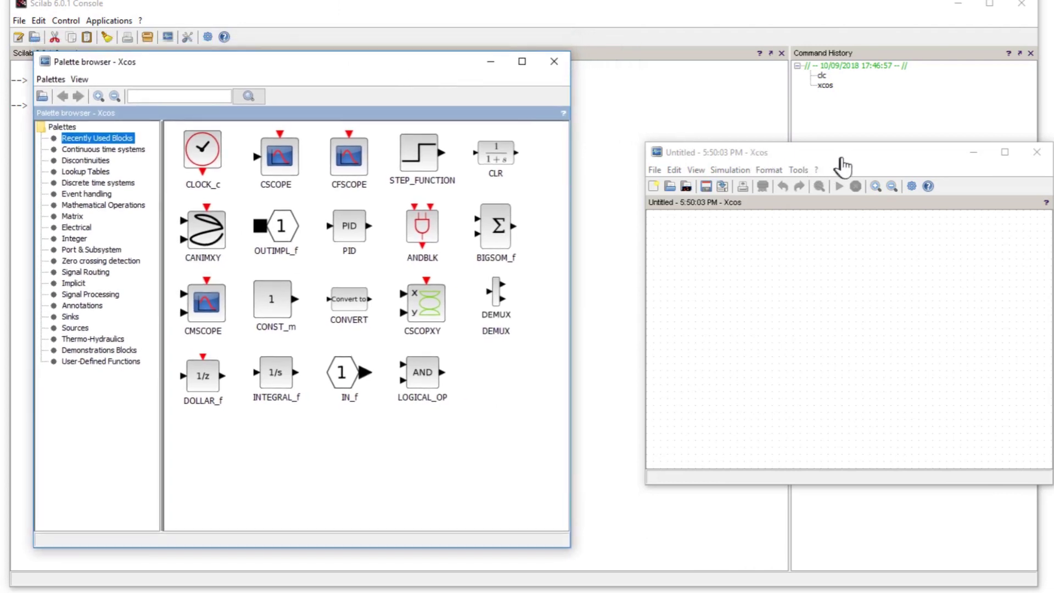
pyautogui.moveTo(848, 158); pyautogui.dragTo(798, 82)
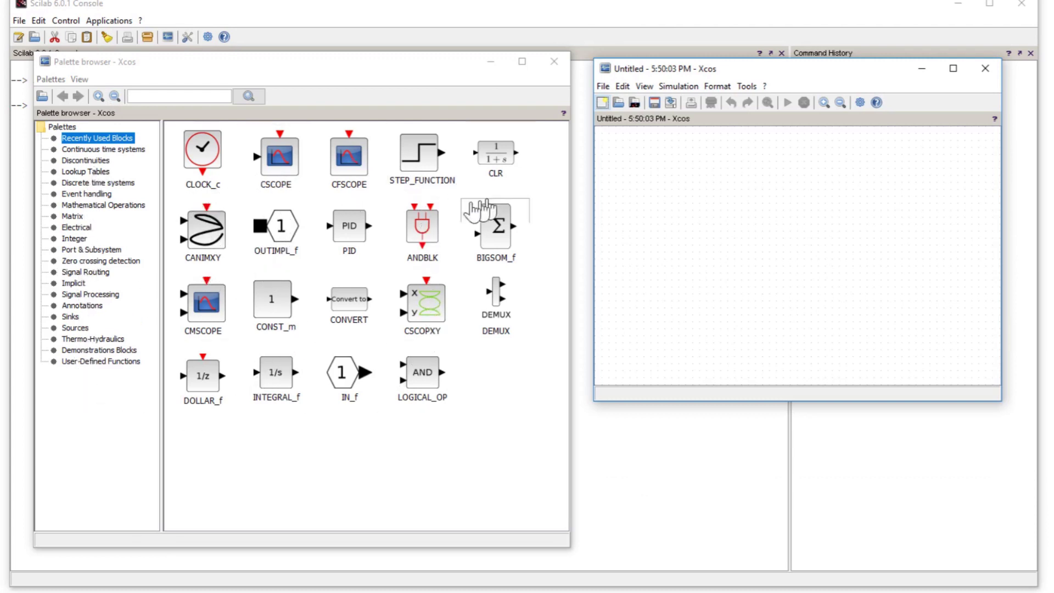
# Step: Look through Continuous time systems, Discontinuities and Sources, finishing on the Sinks palette with CSCOPE
pyautogui.click(82, 151)
pyautogui.click(82, 160)
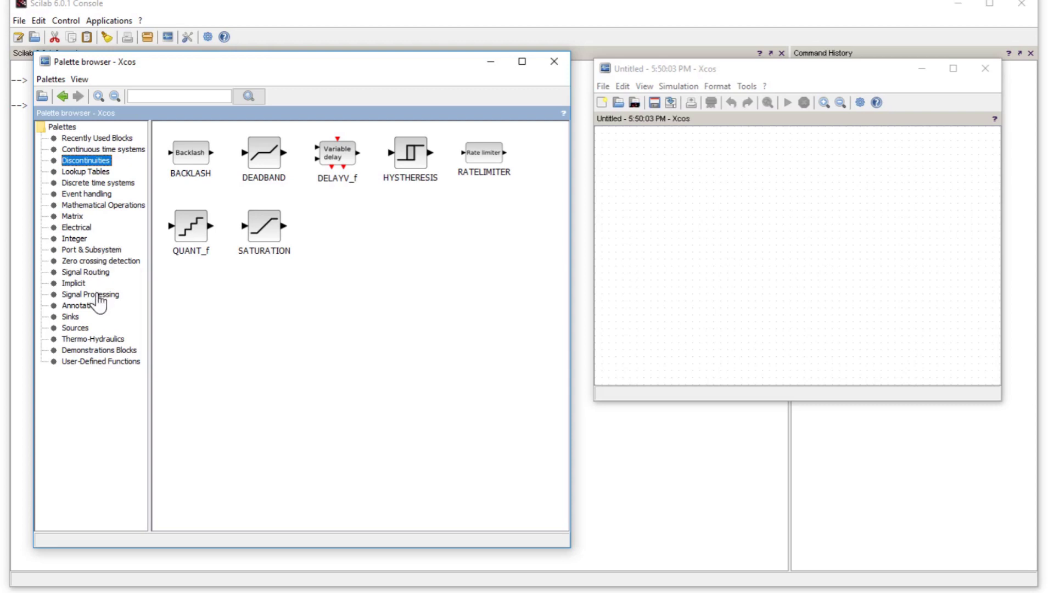
pyautogui.click(77, 328)
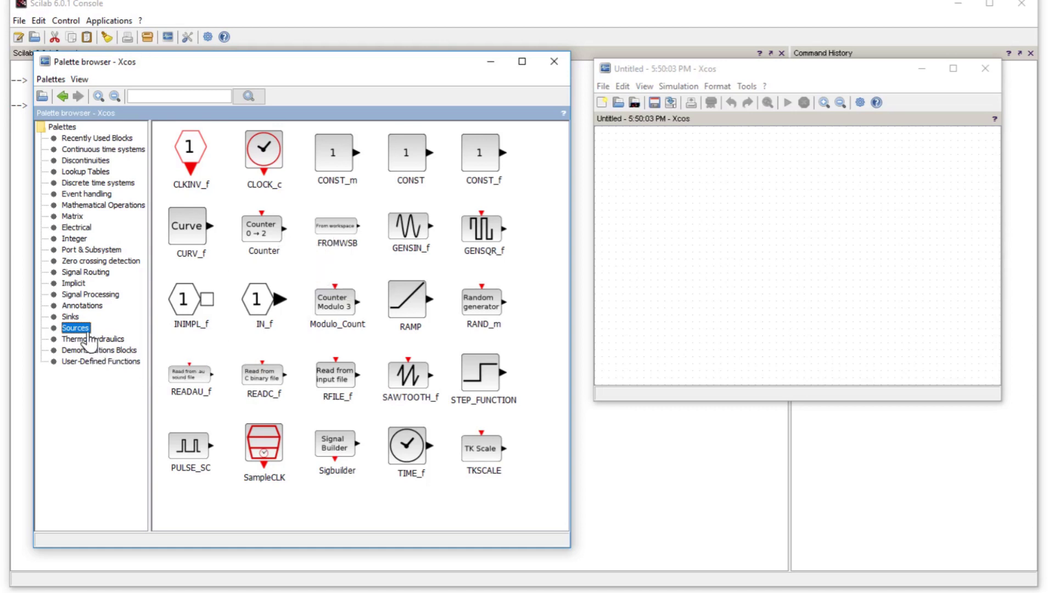
pyautogui.click(70, 317)
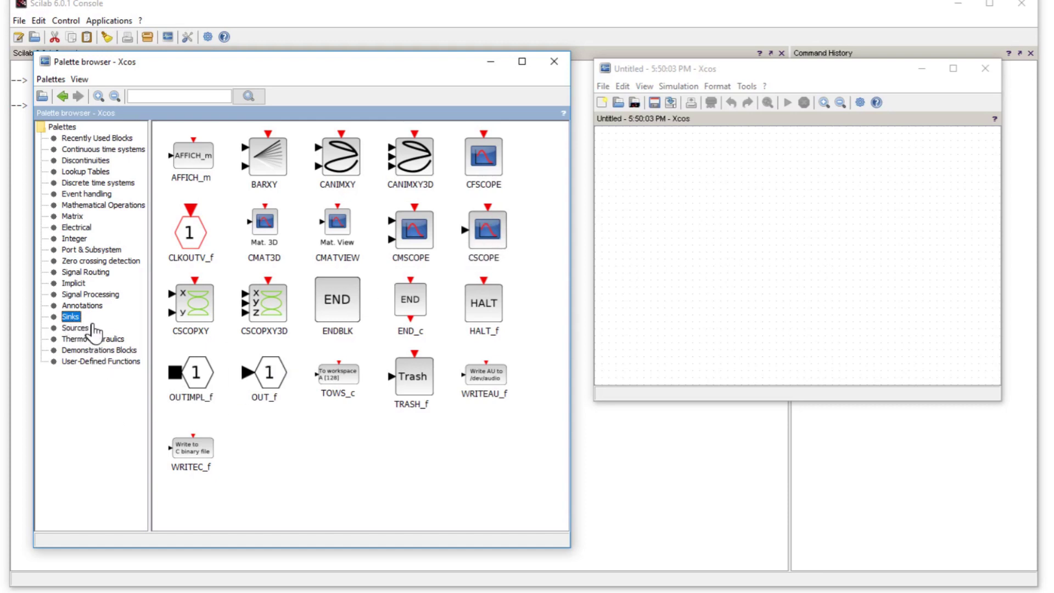
# Step: Revisit Sources and Sinks, then display the Continuous time systems palette with the CLR block
pyautogui.click(79, 329)
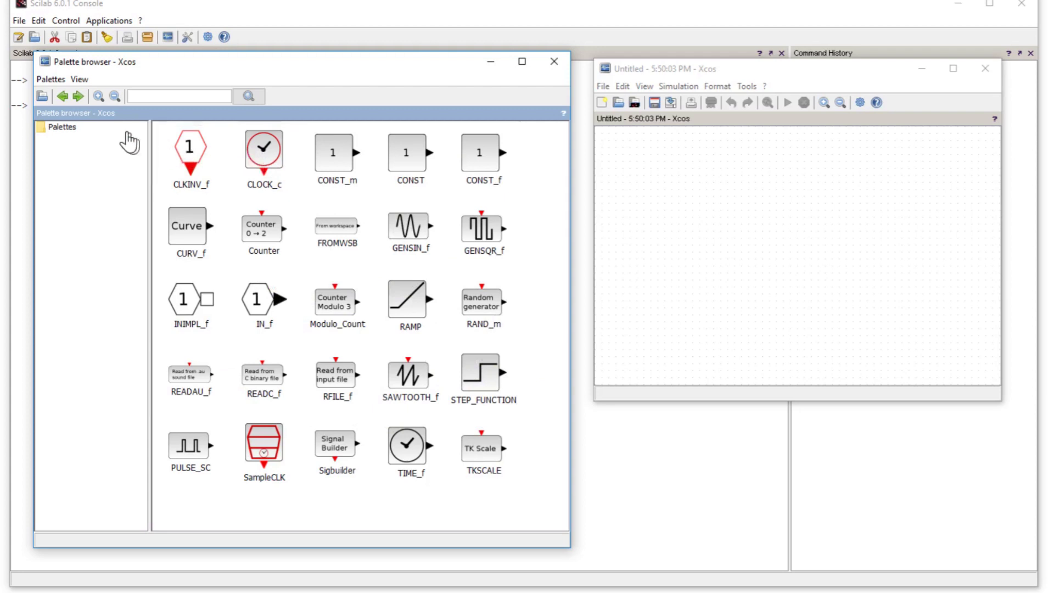
pyautogui.doubleClick(62, 127)
pyautogui.click(71, 316)
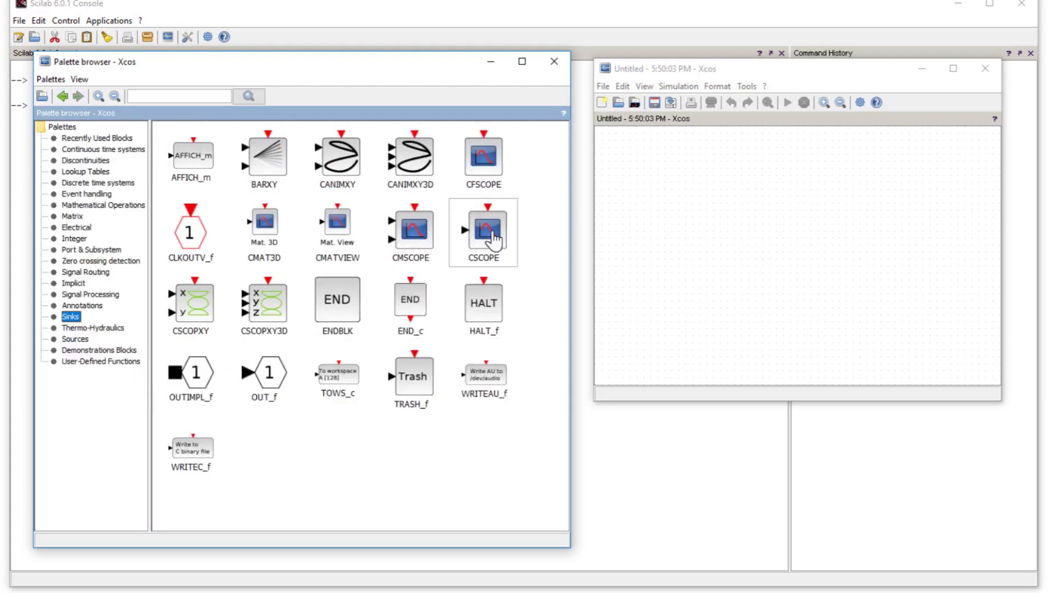
pyautogui.click(81, 340)
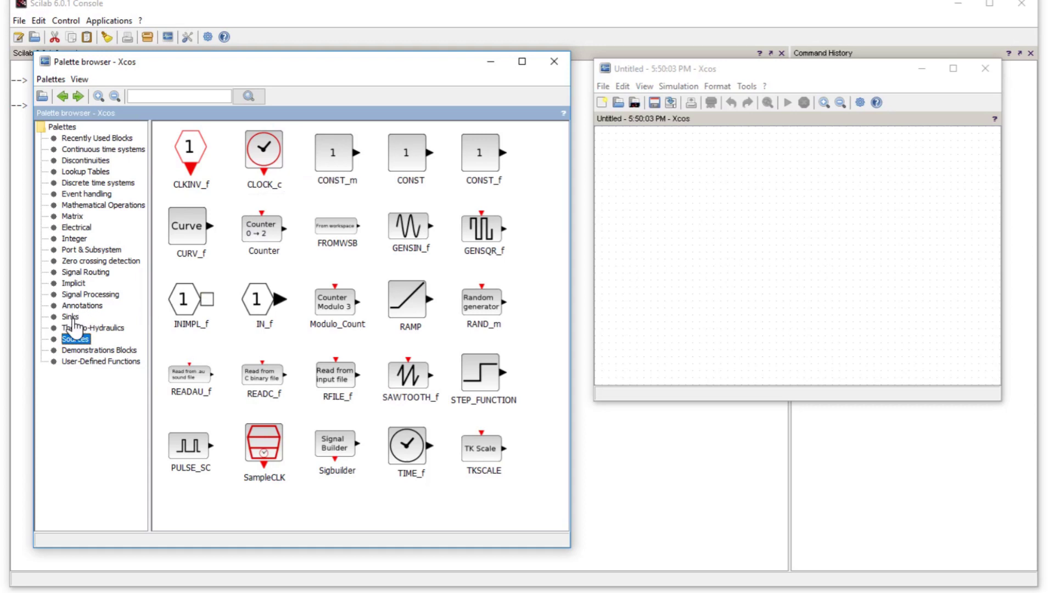
pyautogui.click(115, 154)
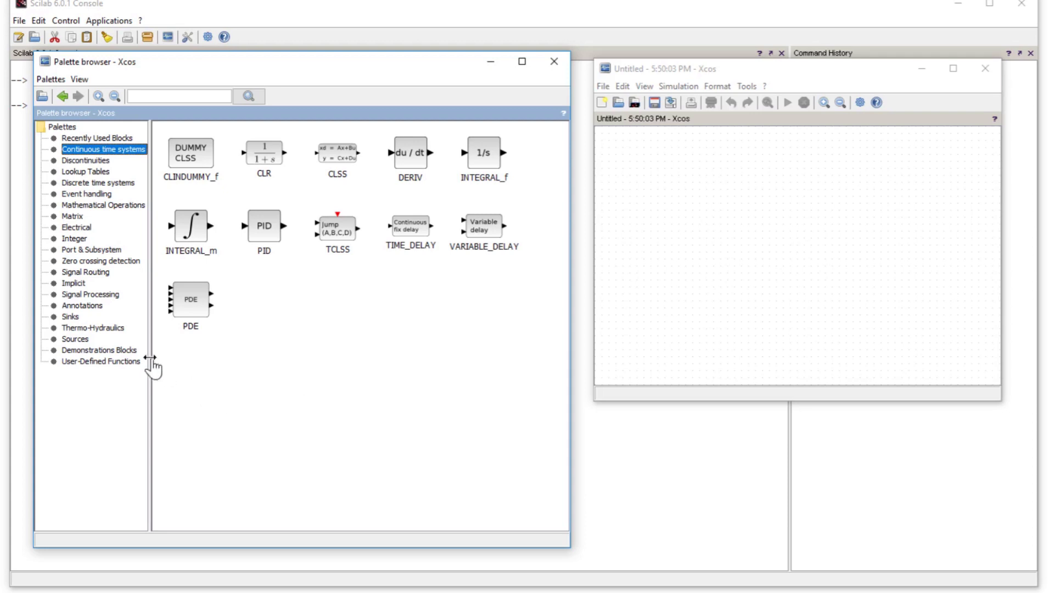
# Step: Drag the CLR 1/(1+s) block onto the centre of the diagram canvas
pyautogui.click(266, 165)
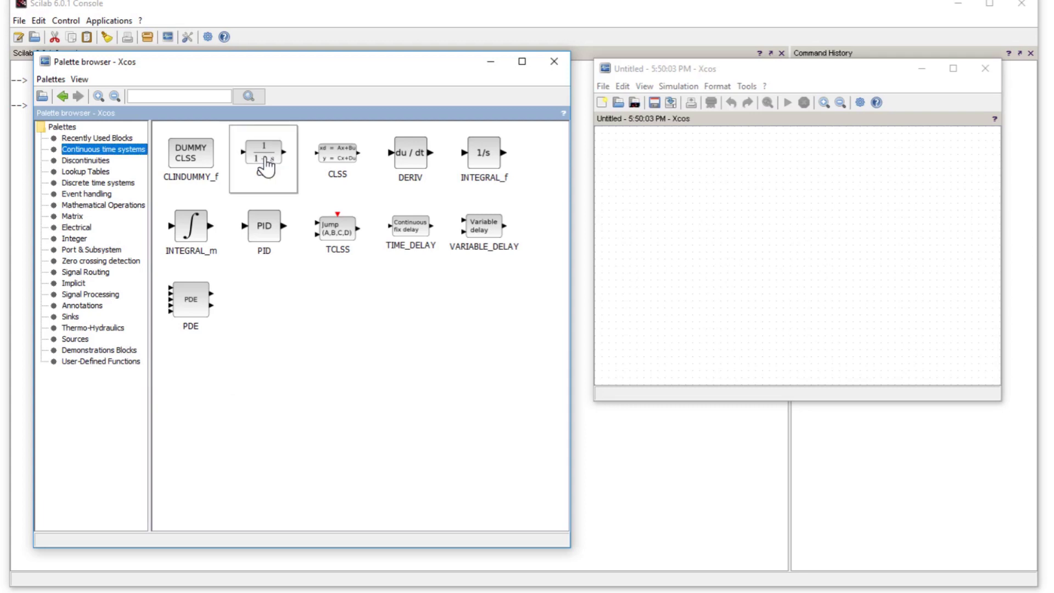
pyautogui.moveTo(265, 165); pyautogui.dragTo(754, 228)
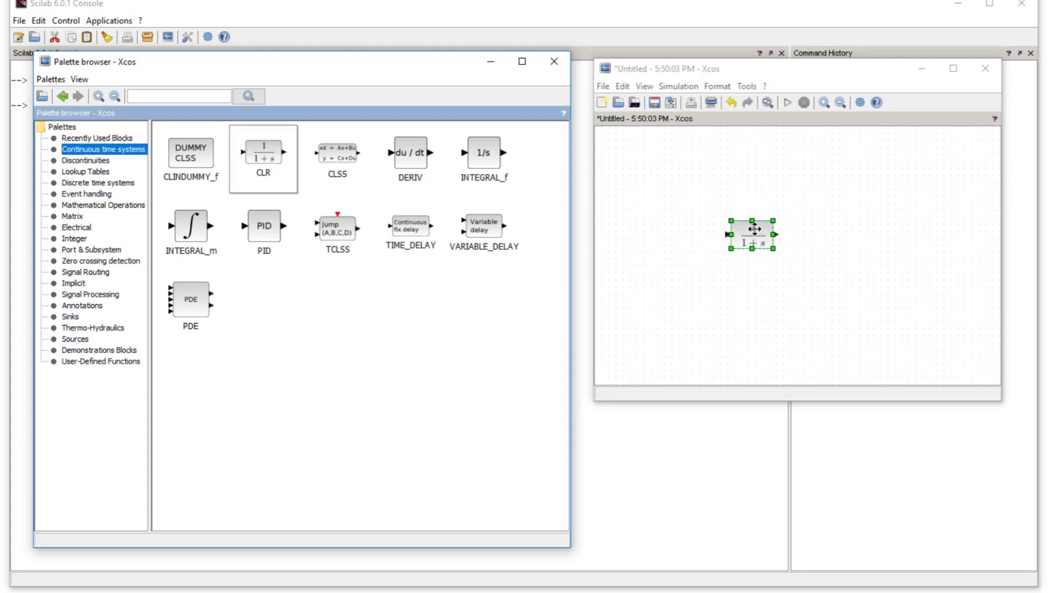
pyautogui.click(753, 265)
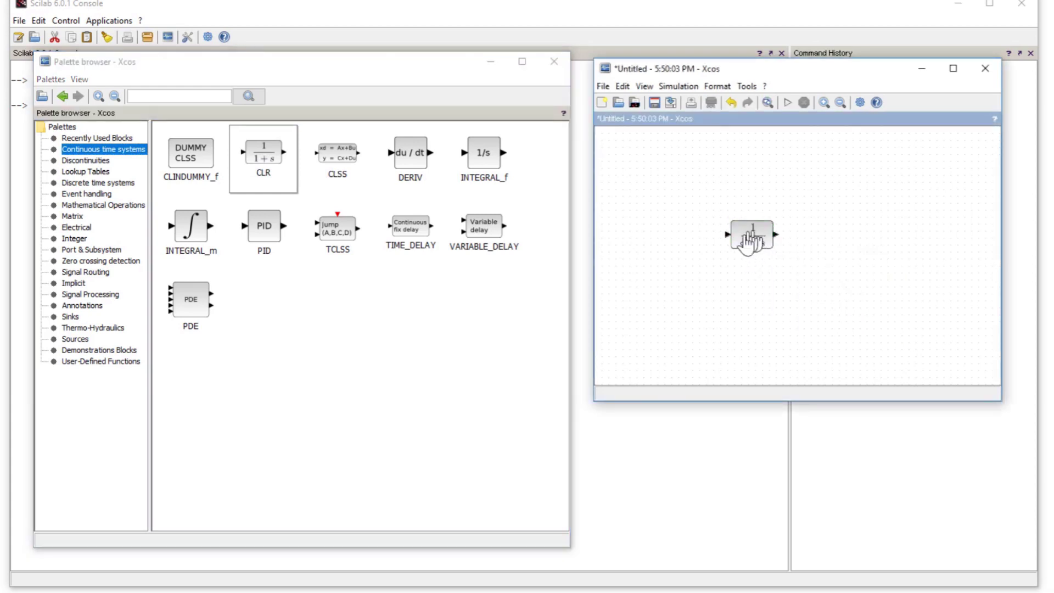
pyautogui.click(70, 316)
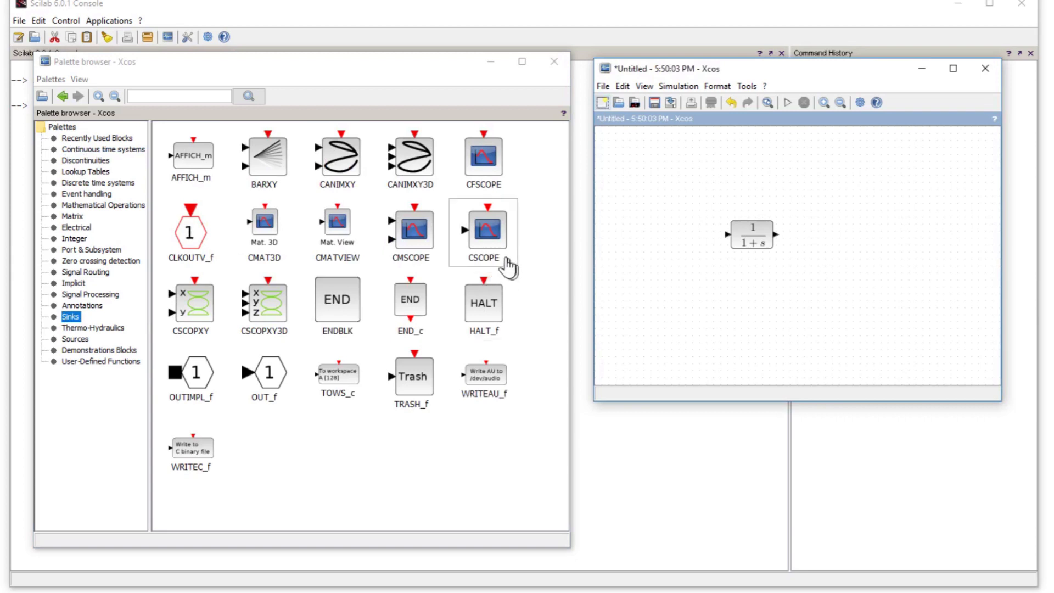
# Step: Drop a CSCOPE block onto the canvas just right of the CLR block
pyautogui.moveTo(492, 240); pyautogui.dragTo(841, 241)
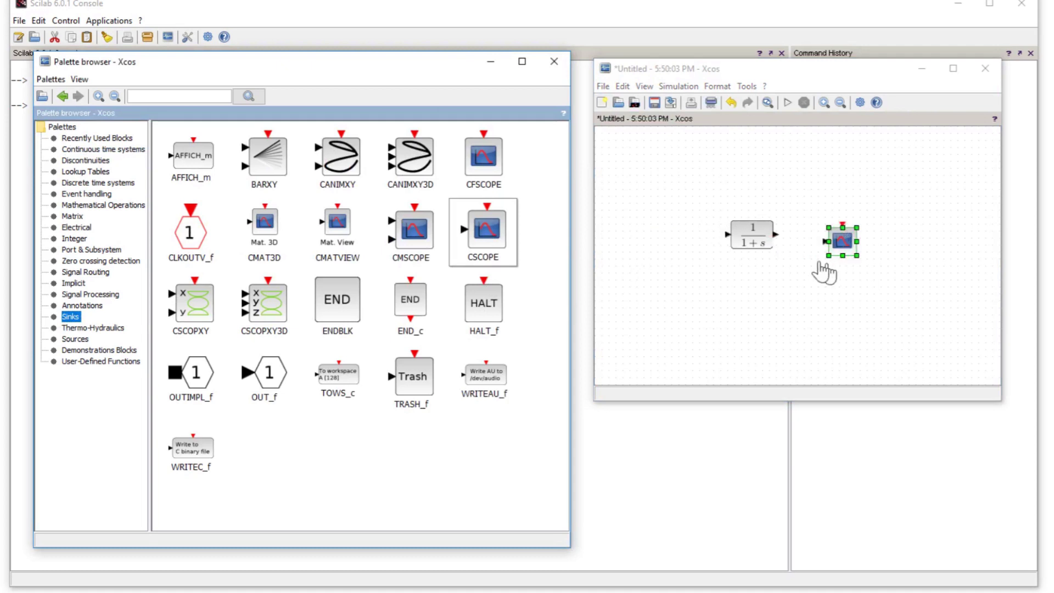
pyautogui.click(840, 289)
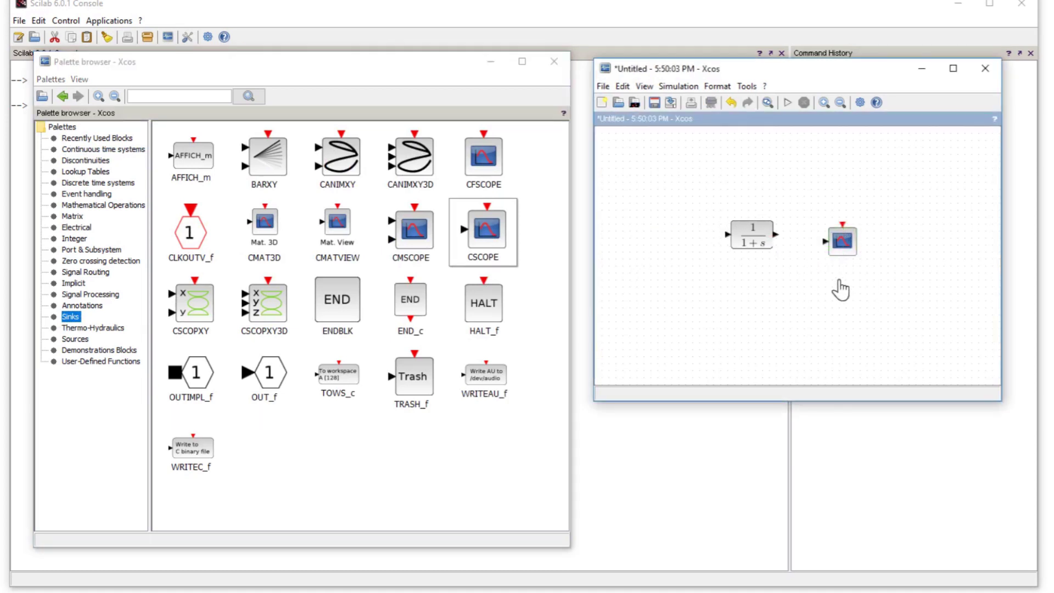
pyautogui.click(74, 339)
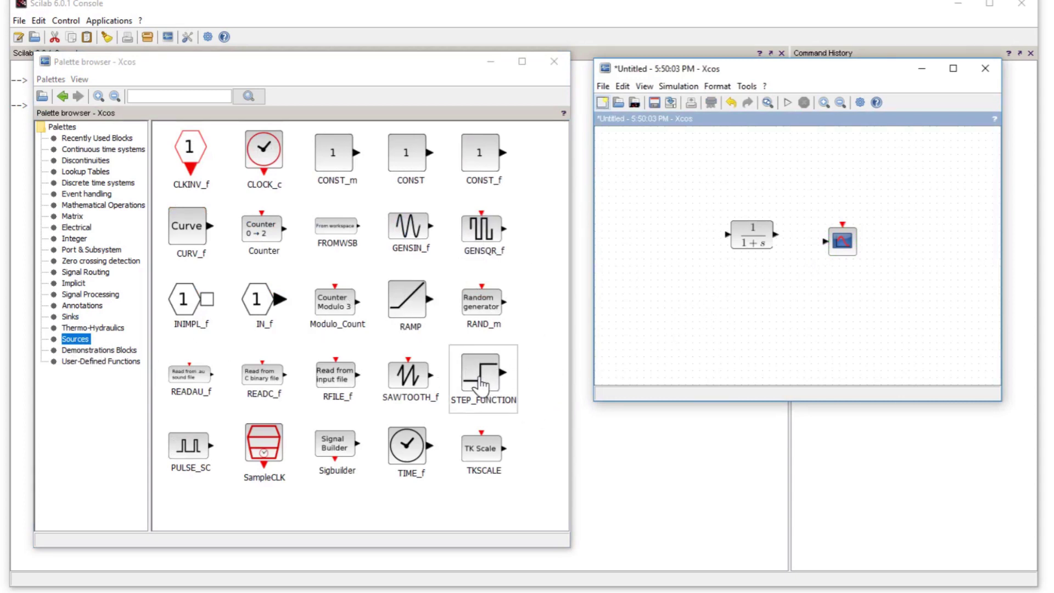
# Step: Place a STEP_FUNCTION block left of CLR and a CLOCK_c block above the scope
pyautogui.moveTo(481, 386); pyautogui.dragTo(681, 242)
pyautogui.click(686, 272)
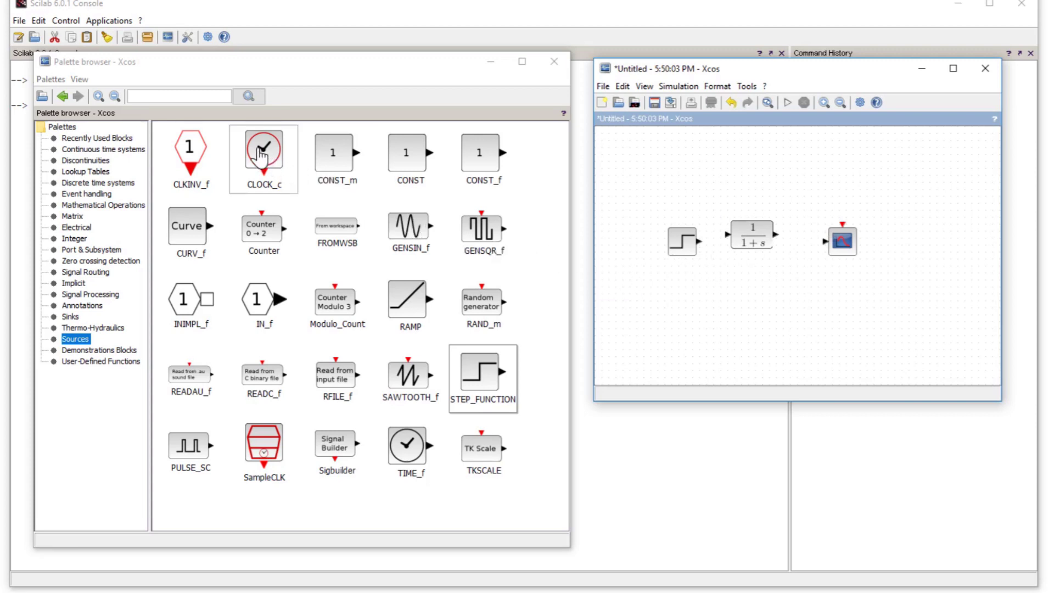
pyautogui.moveTo(263, 149); pyautogui.dragTo(842, 179)
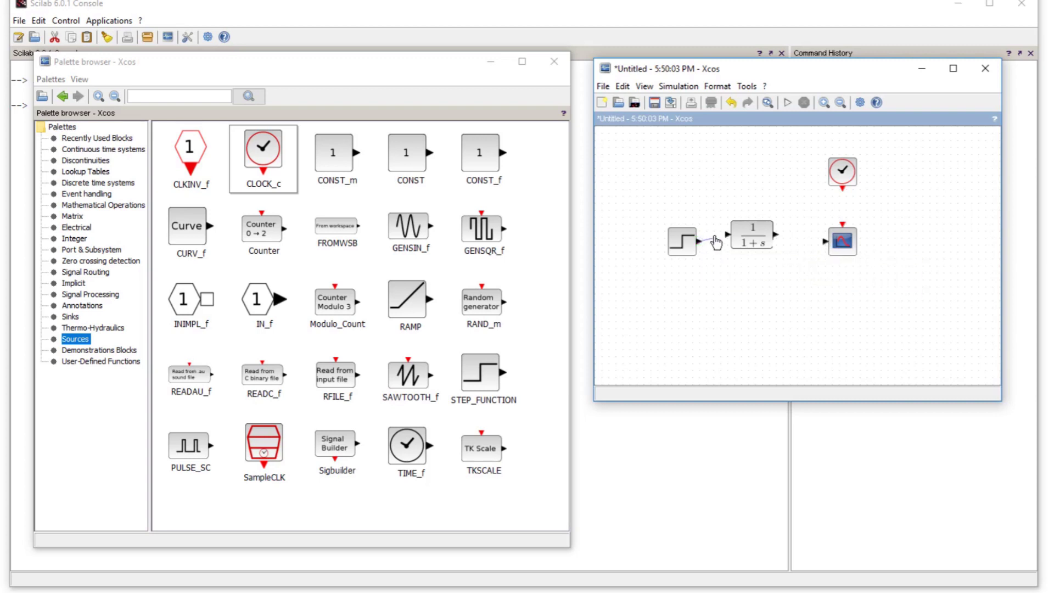
# Step: Link step to CLR, CLR to CSCOPE, and the clock to the scope's event input, then nudge the step level
pyautogui.moveTo(716, 242); pyautogui.dragTo(728, 237)
pyautogui.moveTo(728, 237); pyautogui.dragTo(728, 237)
pyautogui.moveTo(776, 240); pyautogui.dragTo(834, 245)
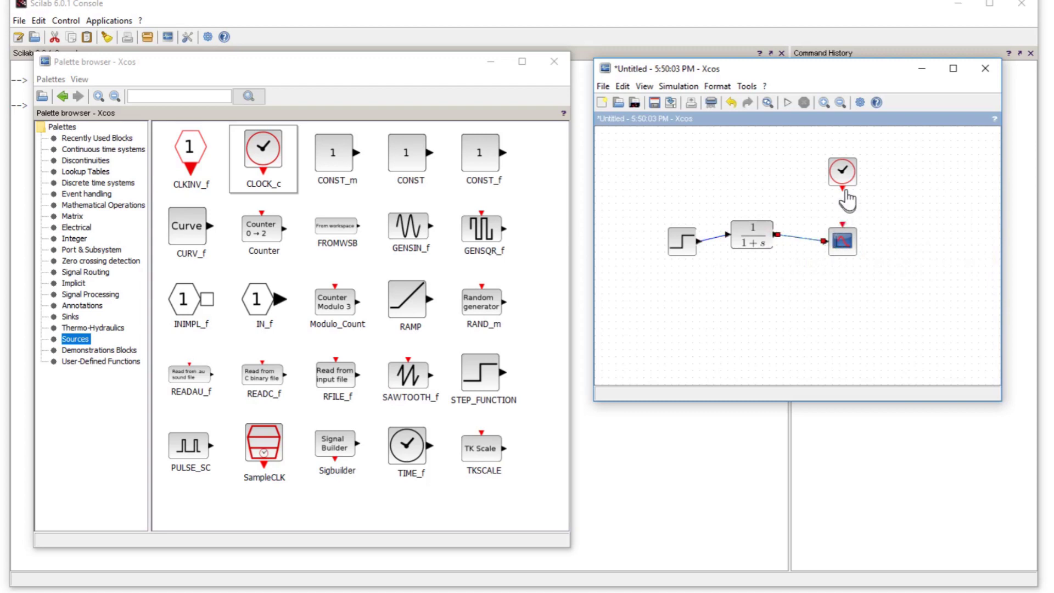
pyautogui.moveTo(842, 189); pyautogui.dragTo(843, 226)
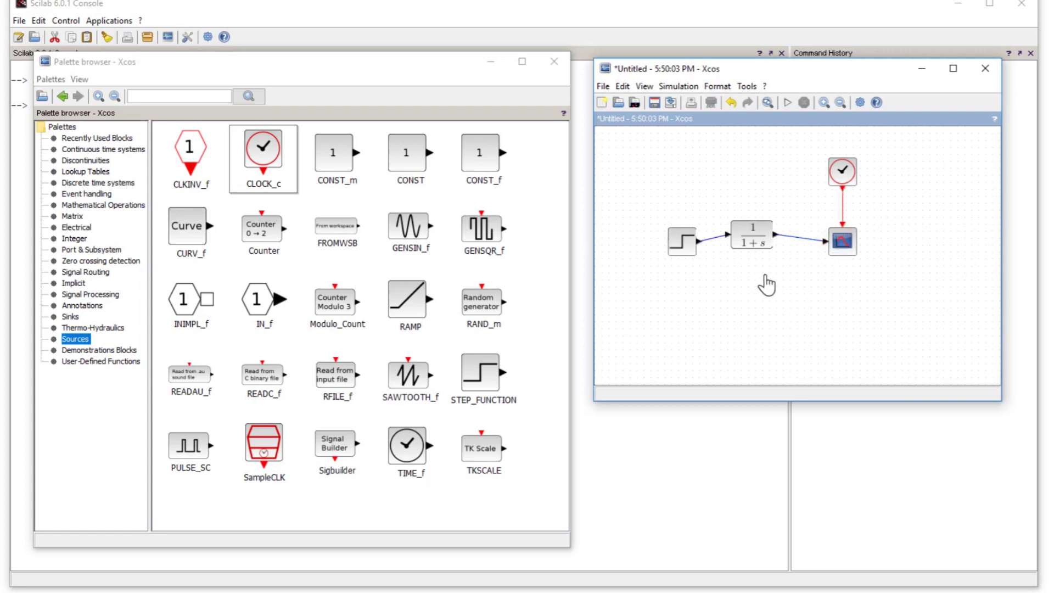
pyautogui.click(683, 248)
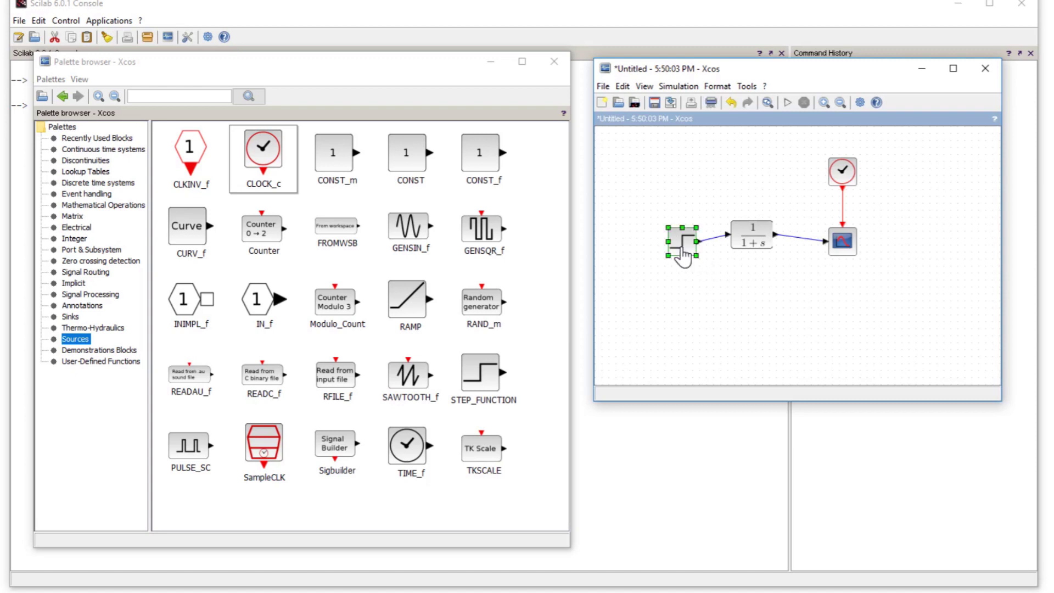
pyautogui.moveTo(682, 250)
pyautogui.mouseDown()
pyautogui.moveTo(686, 260)
pyautogui.moveTo(684, 243)
pyautogui.mouseUp()
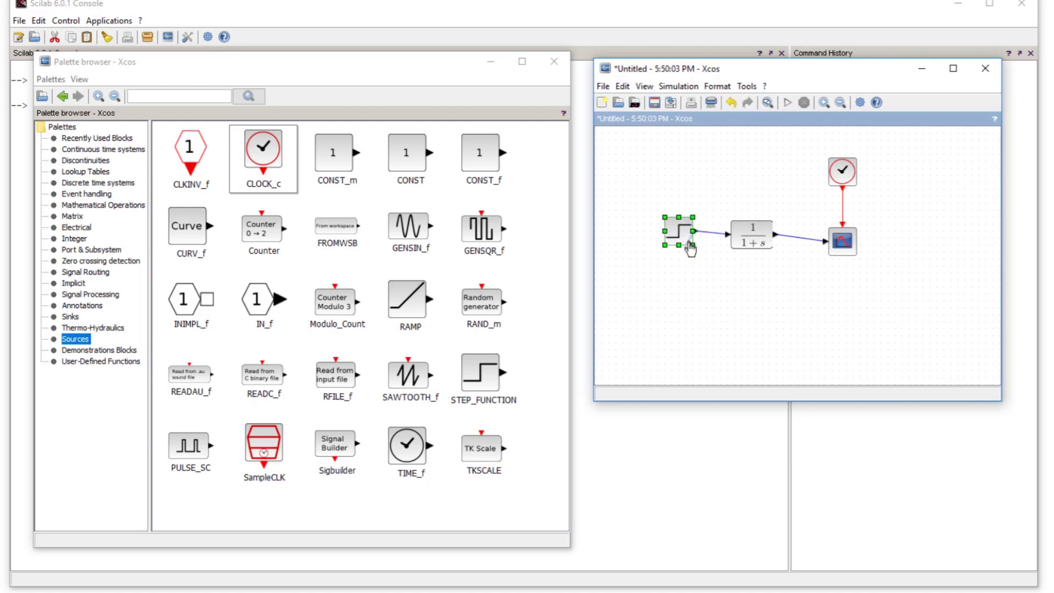
# Step: Select the step, CLR and CSCOPE blocks and apply Format > Align Blocks > Middle
pyautogui.click(693, 291)
pyautogui.moveTo(658, 194); pyautogui.dragTo(956, 343)
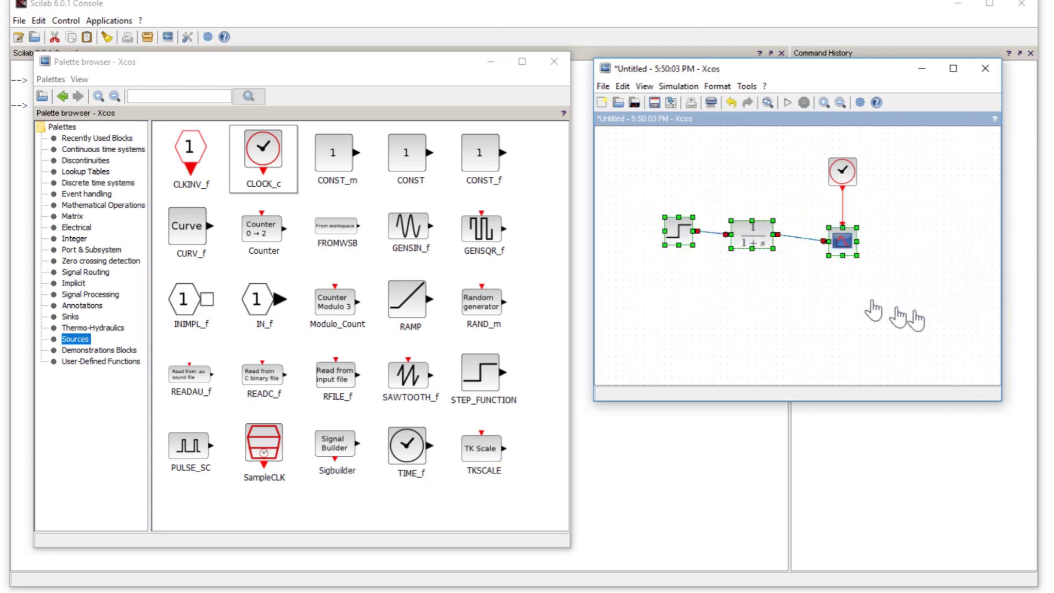
pyautogui.rightClick(756, 235)
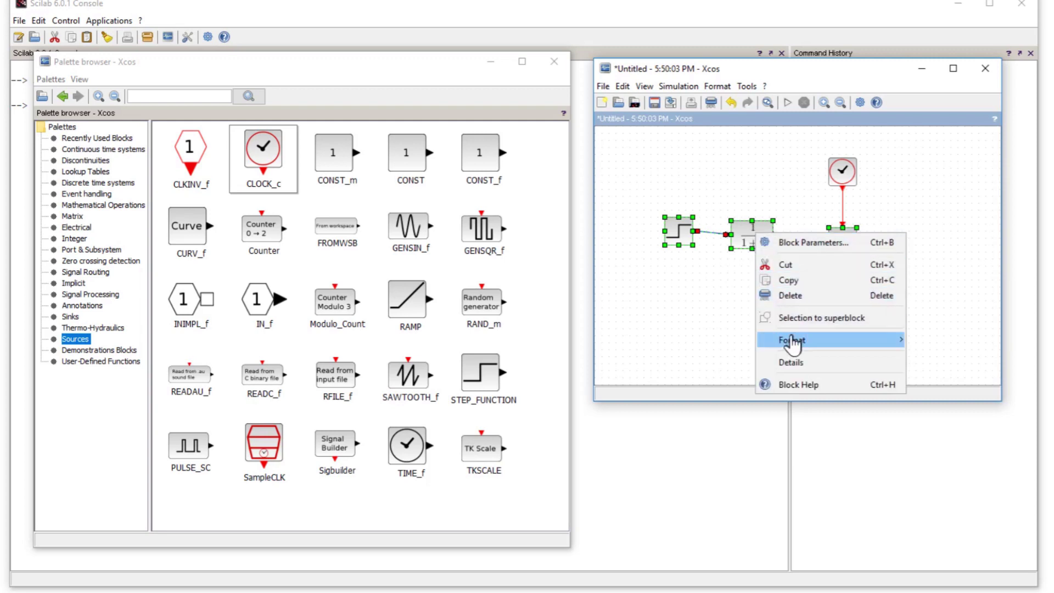
pyautogui.moveTo(791, 347)
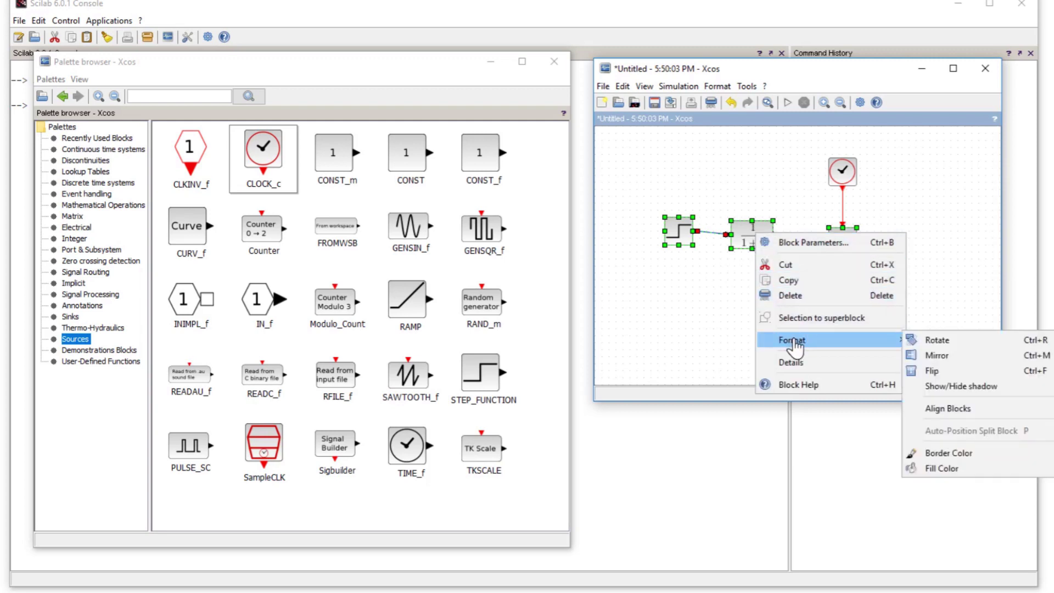
pyautogui.moveTo(949, 419)
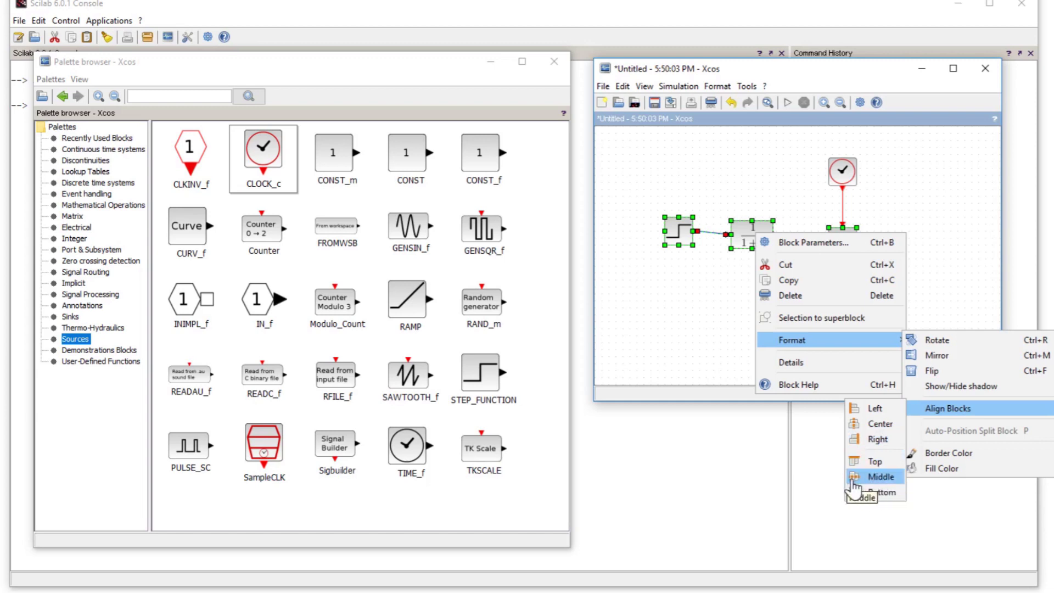
pyautogui.click(881, 477)
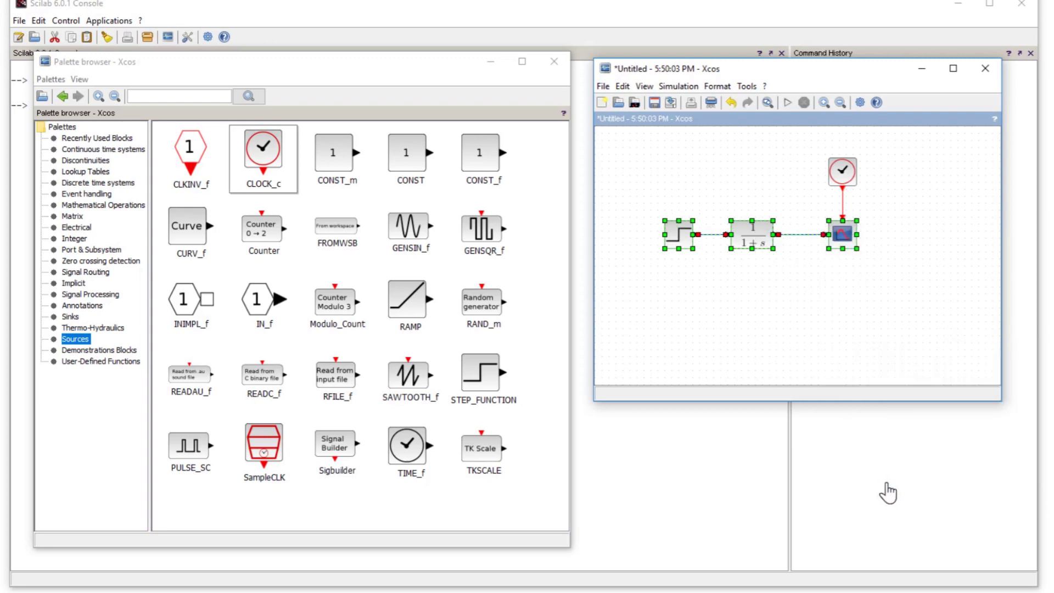
# Step: Open Simulation > Setup and move the Set Parameters dialog up and to the left
pyautogui.click(812, 324)
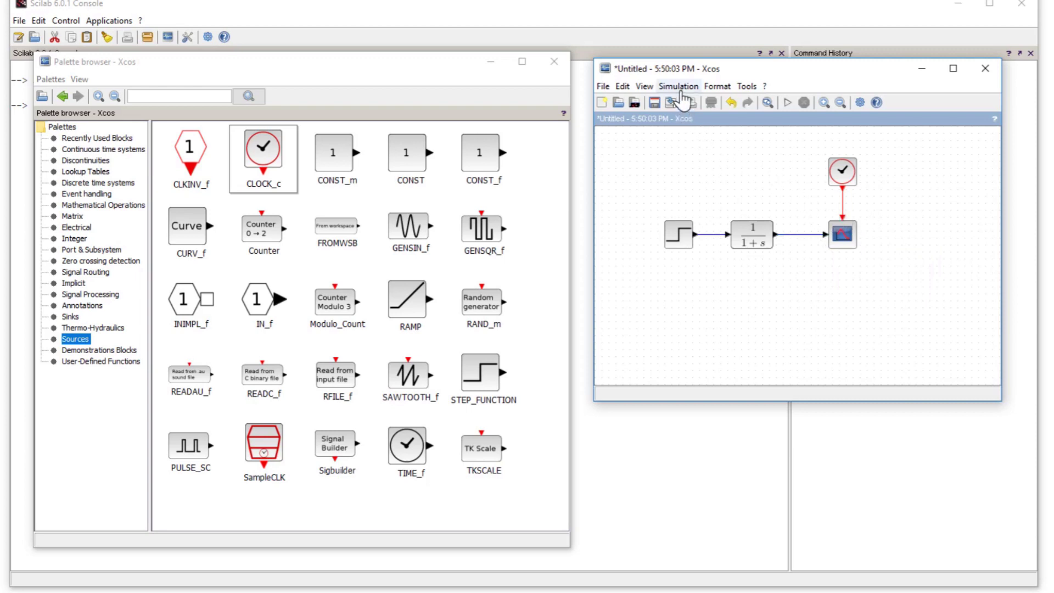
pyautogui.click(850, 235)
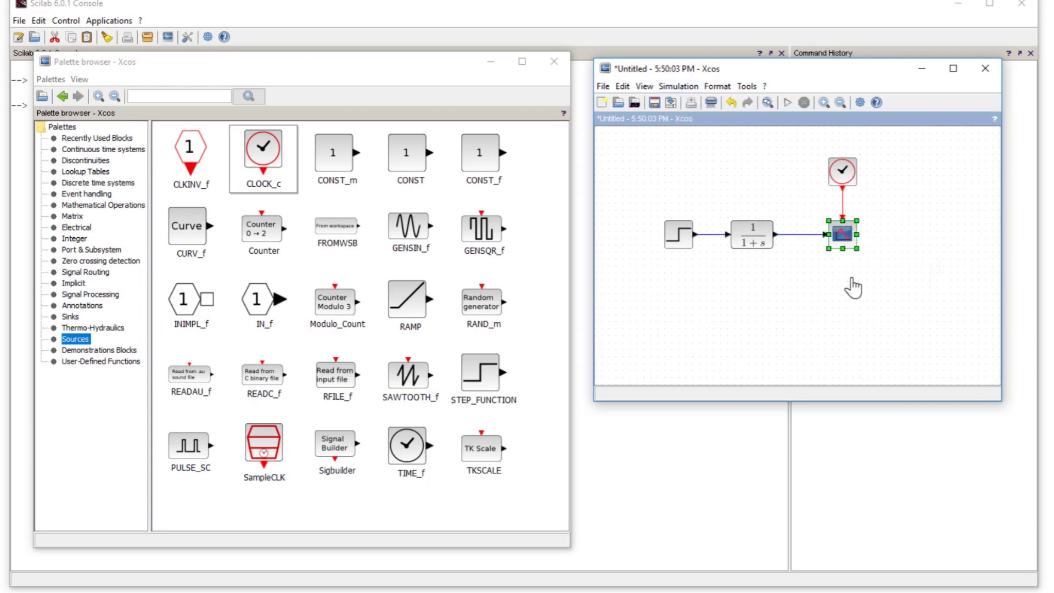
pyautogui.click(679, 87)
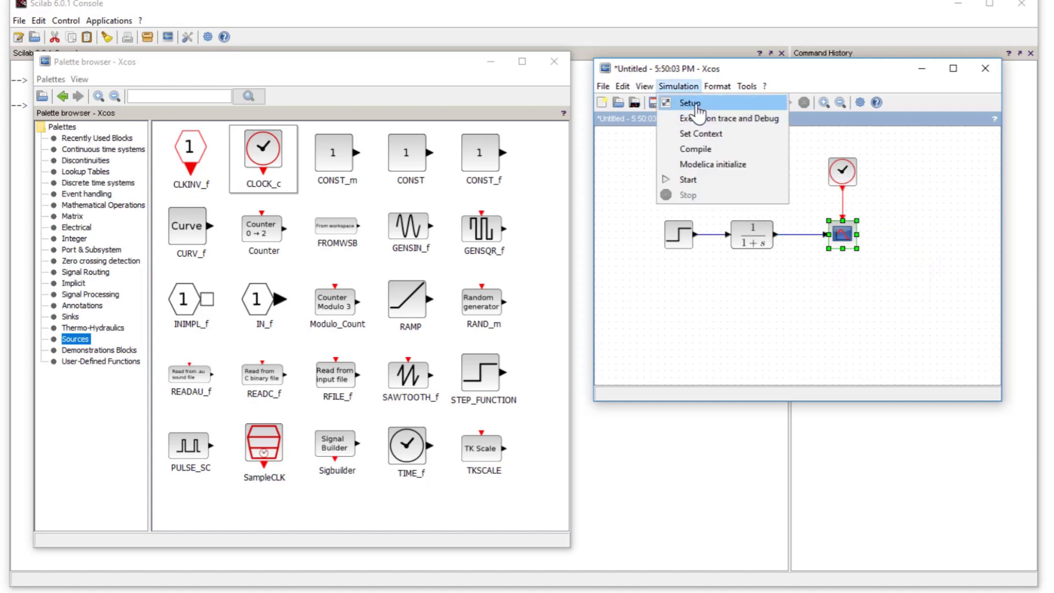
pyautogui.click(696, 109)
pyautogui.moveTo(934, 269); pyautogui.dragTo(786, 211)
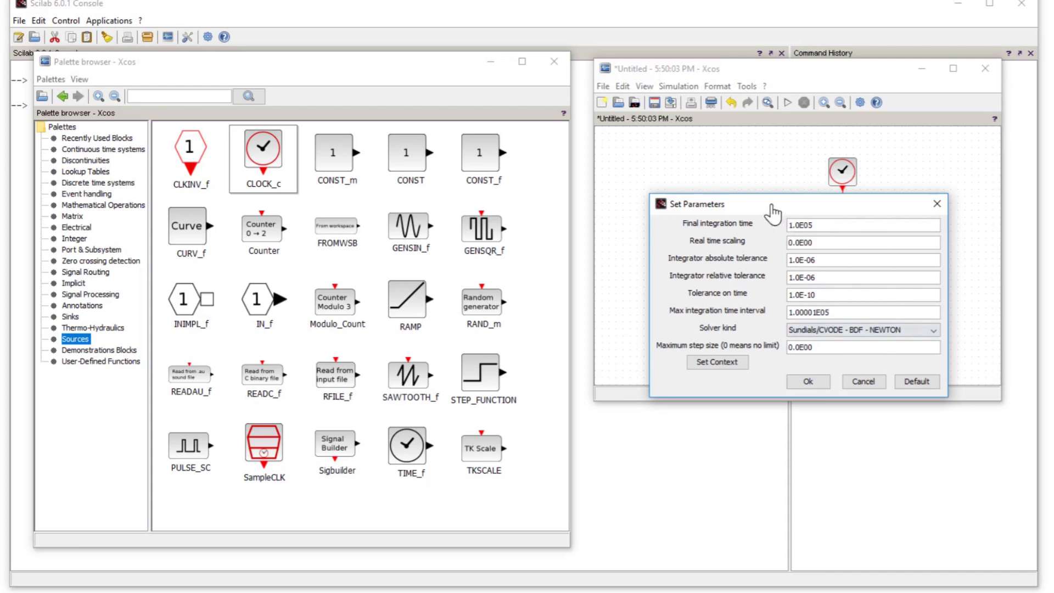
pyautogui.moveTo(774, 211); pyautogui.dragTo(729, 166)
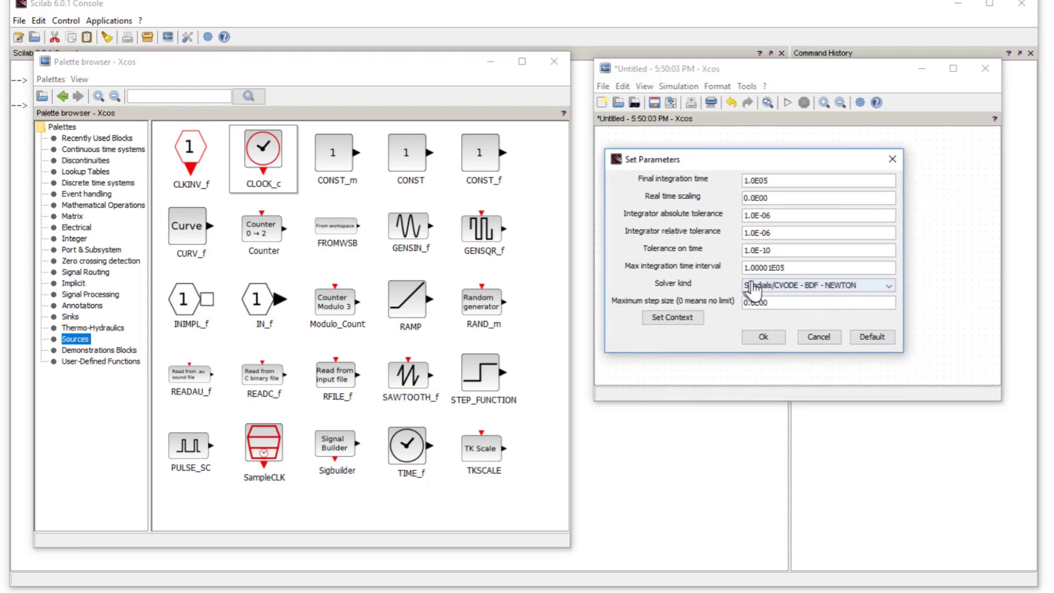
# Step: Try the RK45 solver, then restore defaults (Sundials/CVODE - BDF - NEWTON) and close the dialog
pyautogui.click(888, 285)
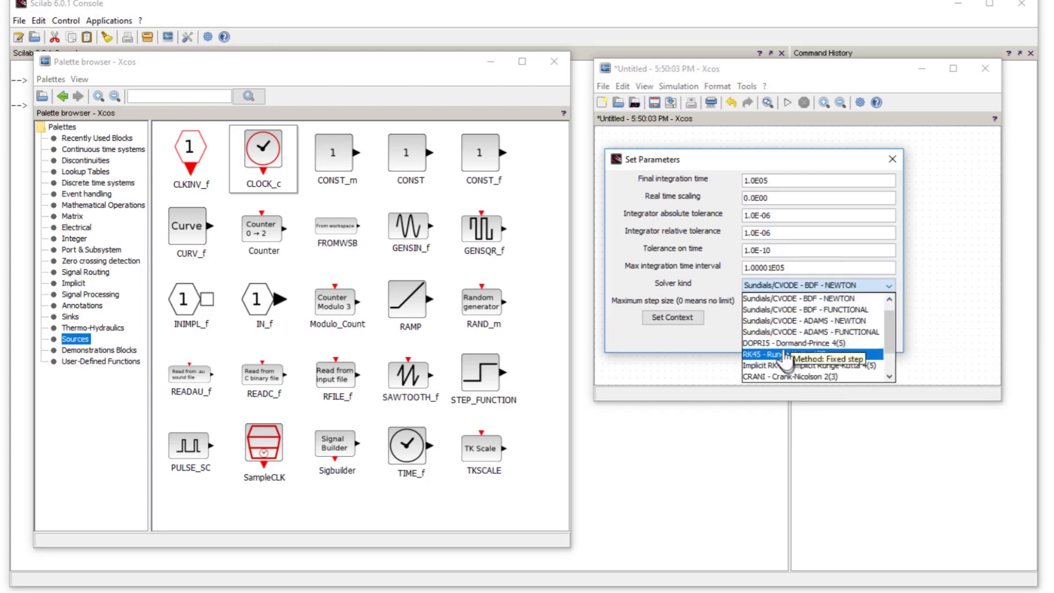
pyautogui.click(778, 286)
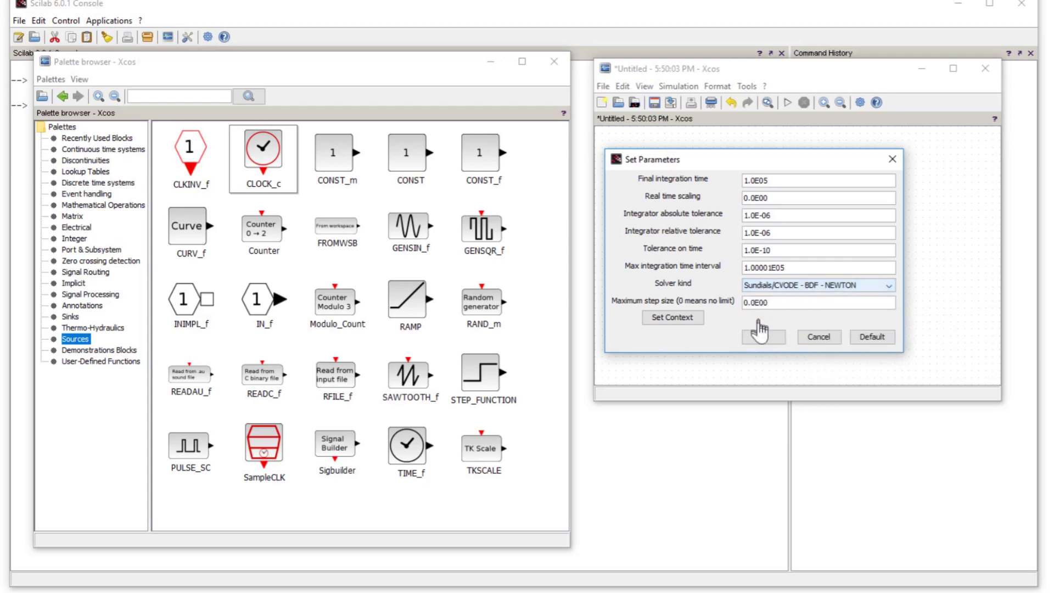
pyautogui.click(853, 286)
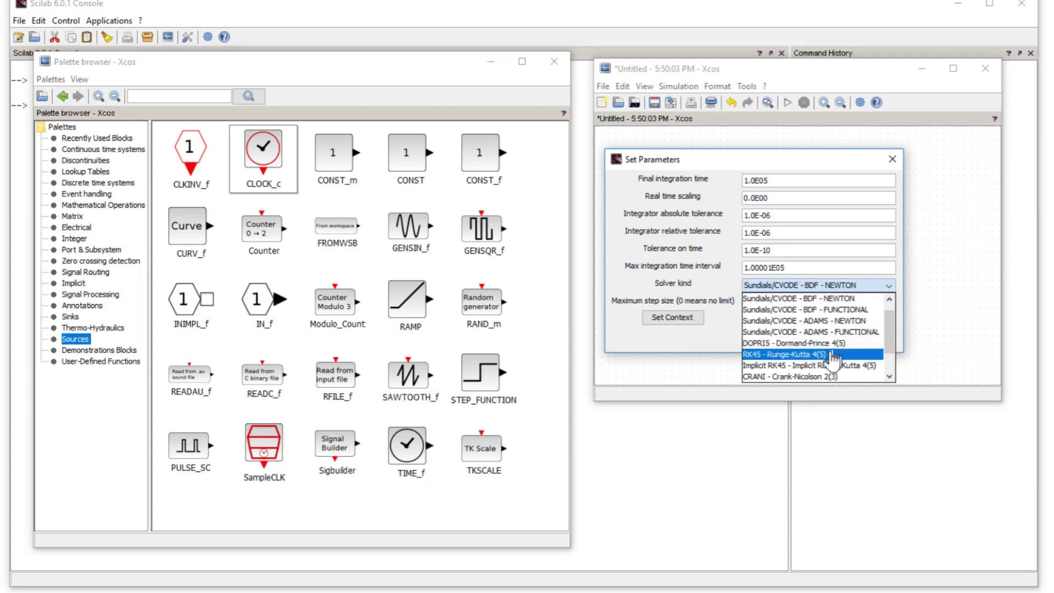
pyautogui.click(810, 355)
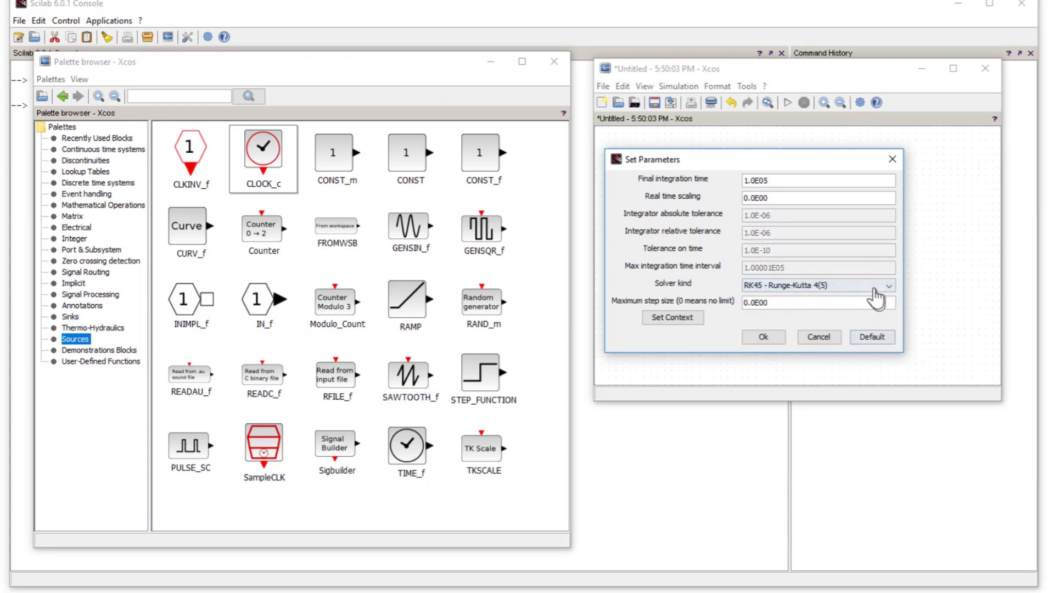
pyautogui.click(874, 338)
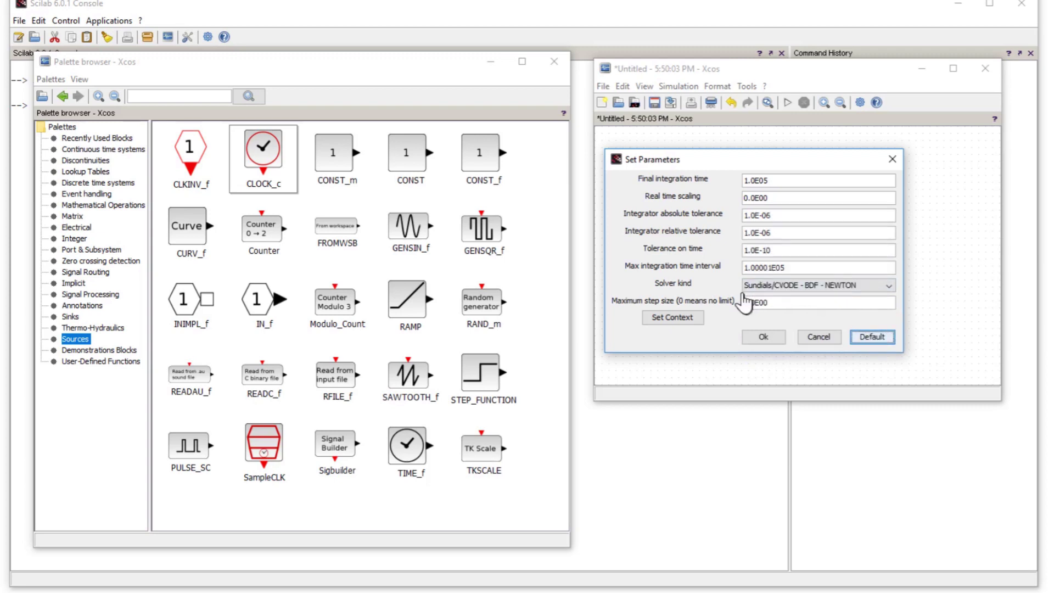
pyautogui.press('Return')
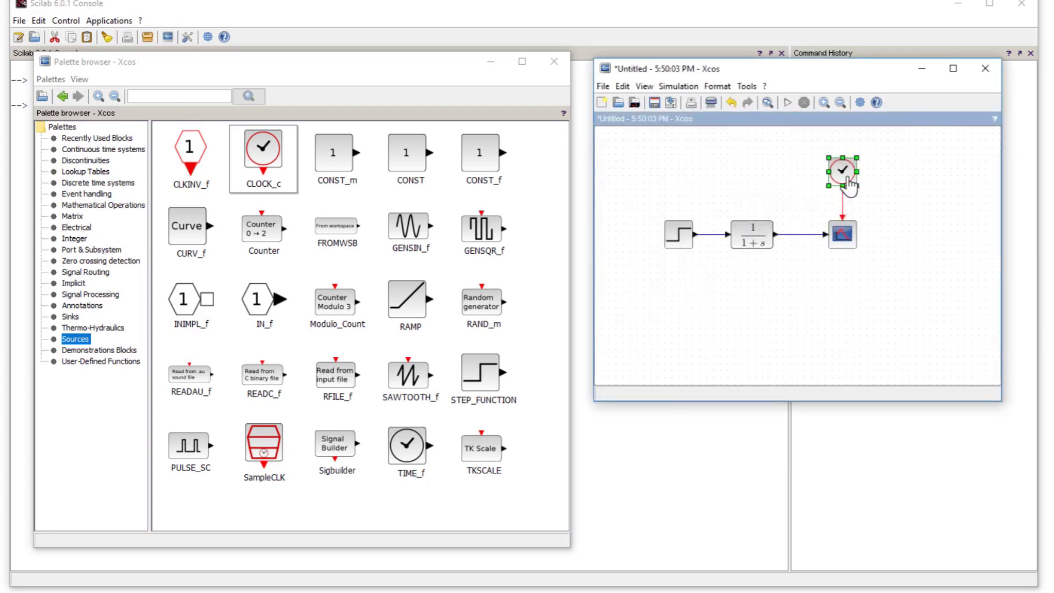
# Step: Review the simulation setup parameters and accept them unchanged
pyautogui.click(686, 87)
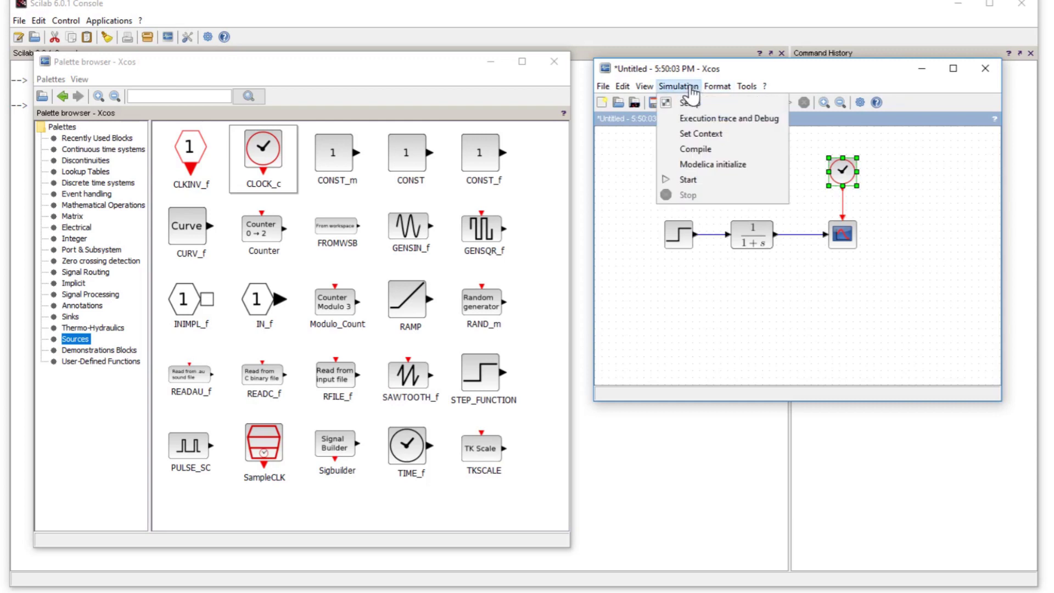
pyautogui.click(689, 103)
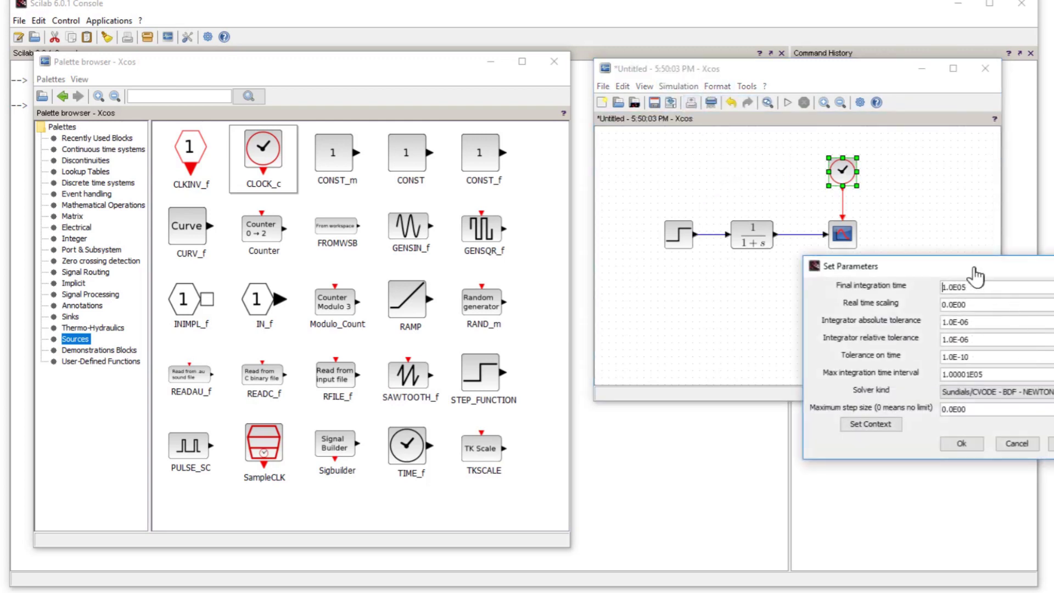
pyautogui.moveTo(974, 267); pyautogui.dragTo(771, 189)
pyautogui.click(758, 365)
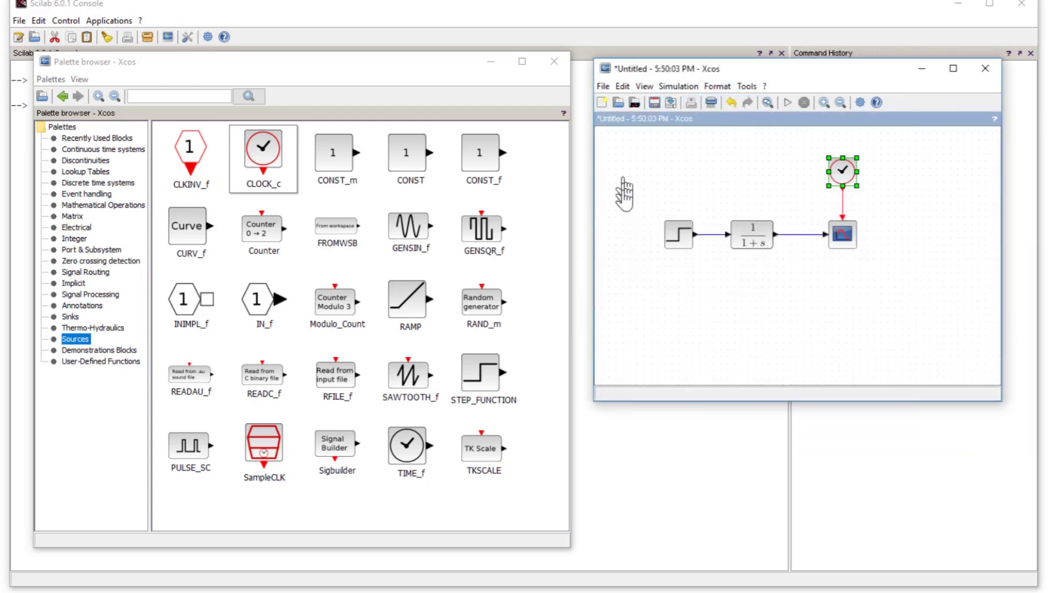
# Step: Nudge the 1/(1+s) block a few pixels up-right so both links slant, then reselect it
pyautogui.click(818, 268)
pyautogui.moveTo(748, 246); pyautogui.dragTo(751, 243)
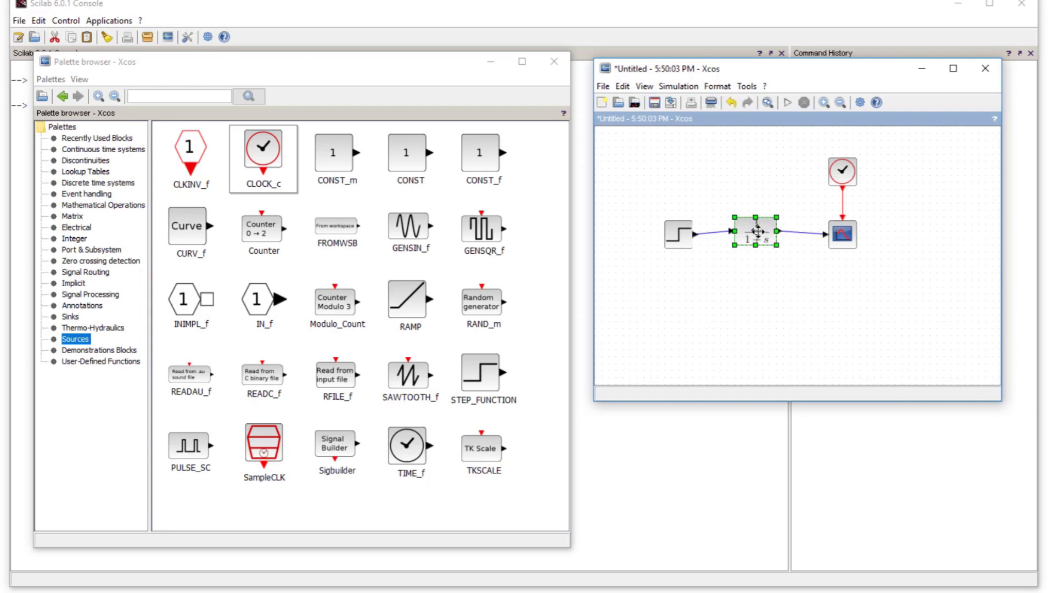
pyautogui.click(742, 252)
pyautogui.click(760, 235)
# Step: Confirm the CLR block's transfer function as numerator 1 over denominator 1+s
pyautogui.doubleClick(760, 232)
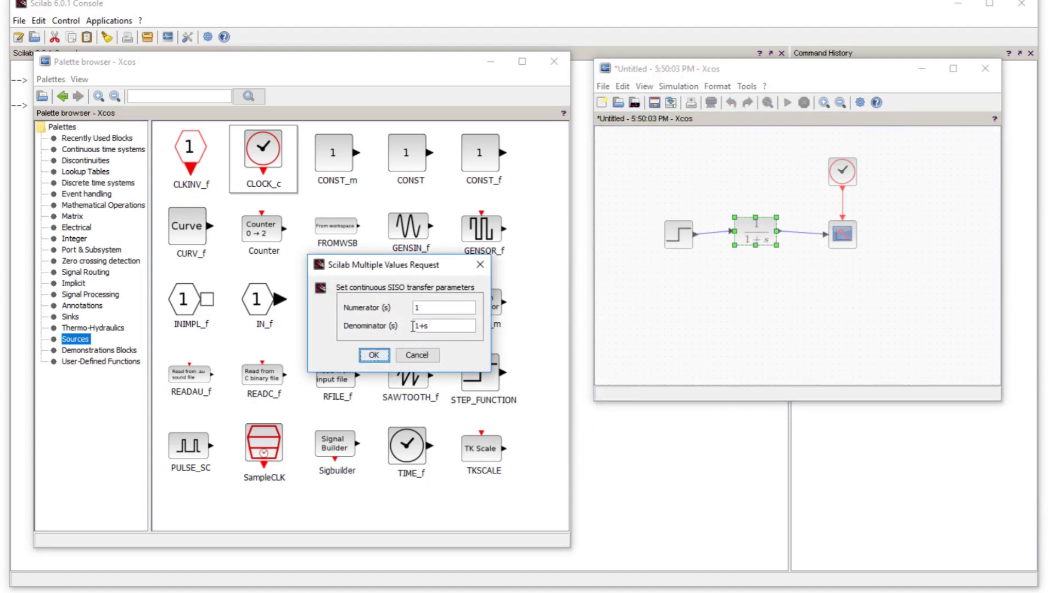
pyautogui.click(374, 354)
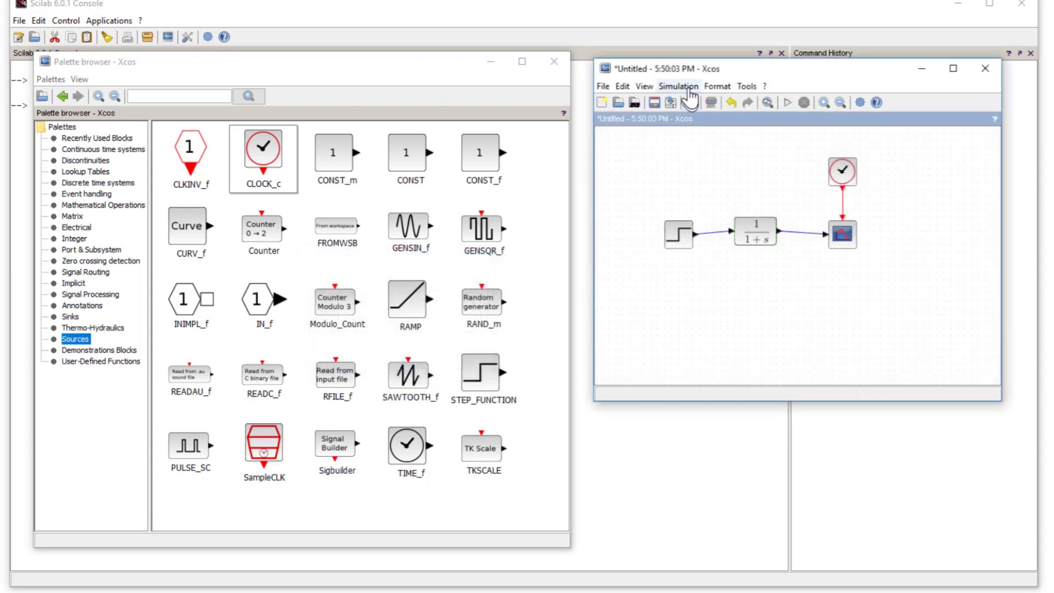
pyautogui.click(752, 234)
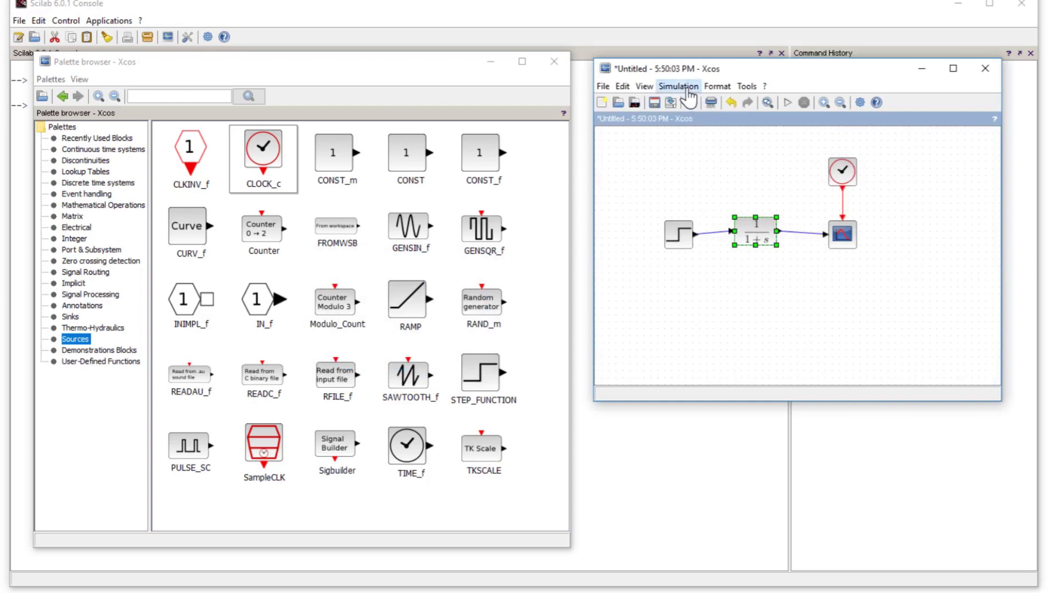
pyautogui.click(678, 86)
pyautogui.click(696, 133)
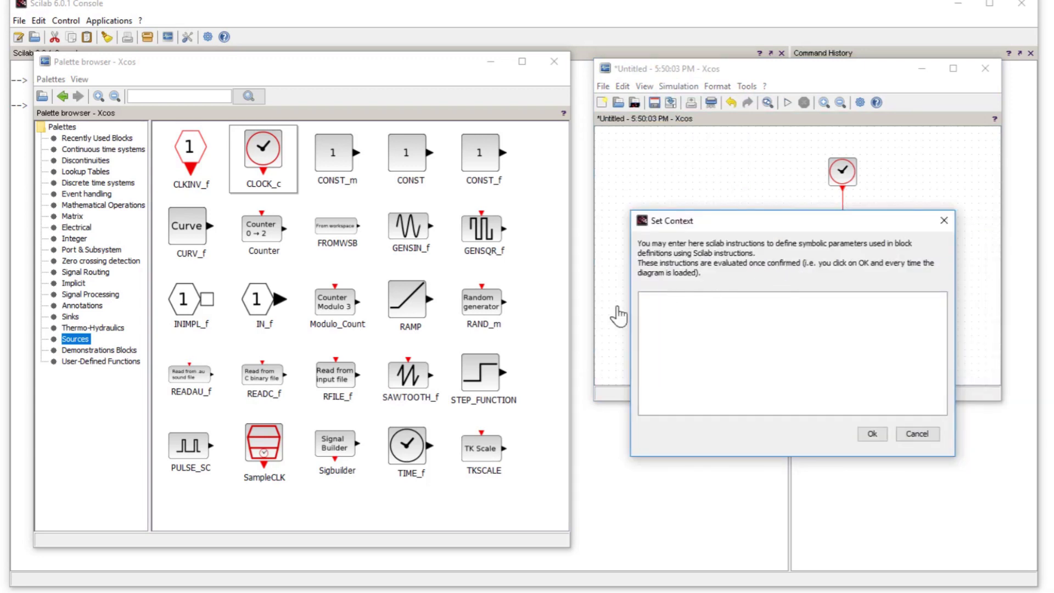
pyautogui.click(916, 434)
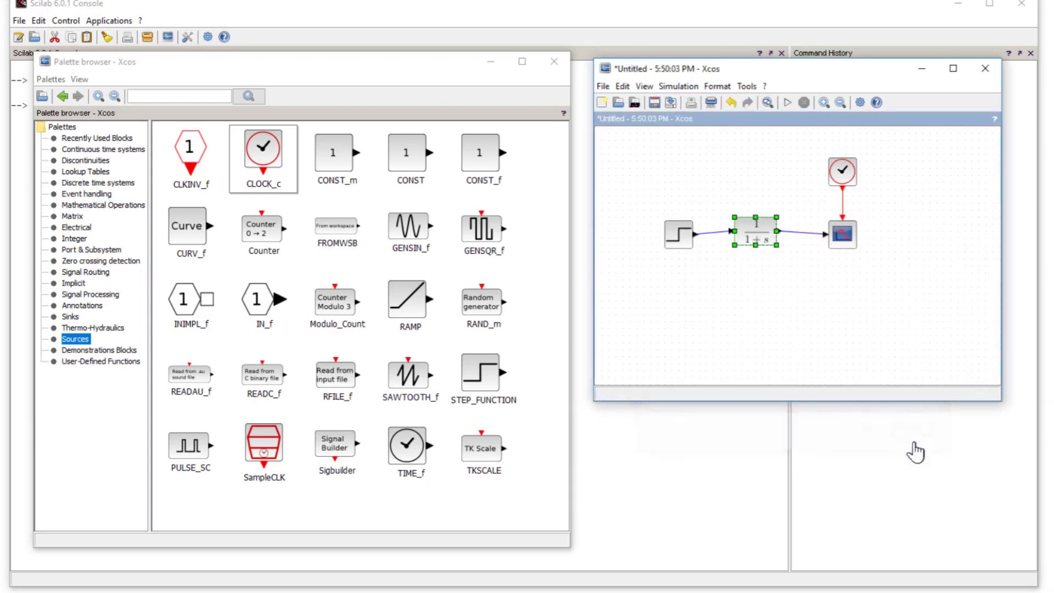
pyautogui.click(796, 310)
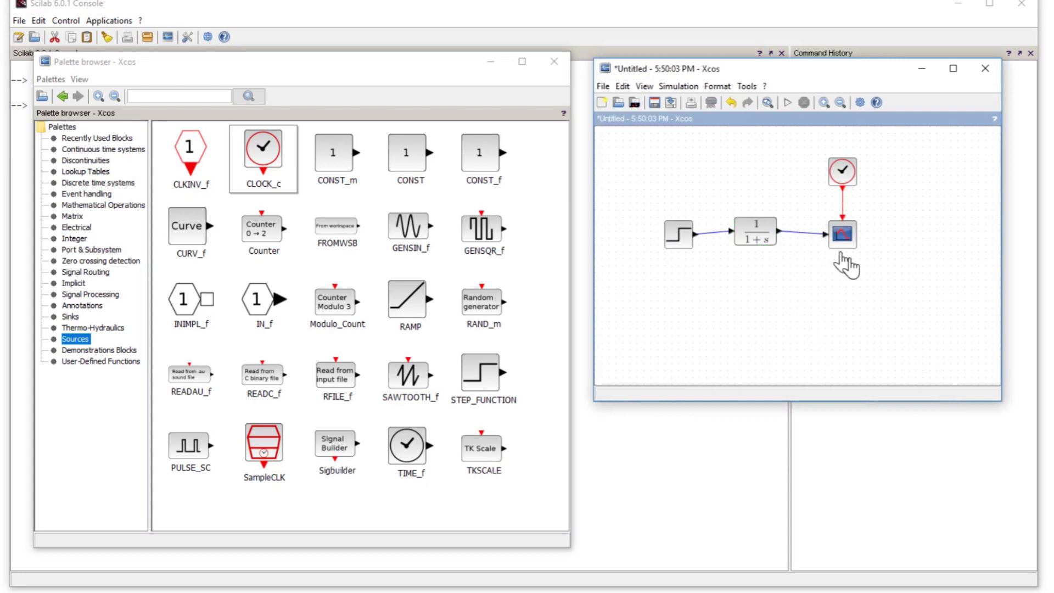